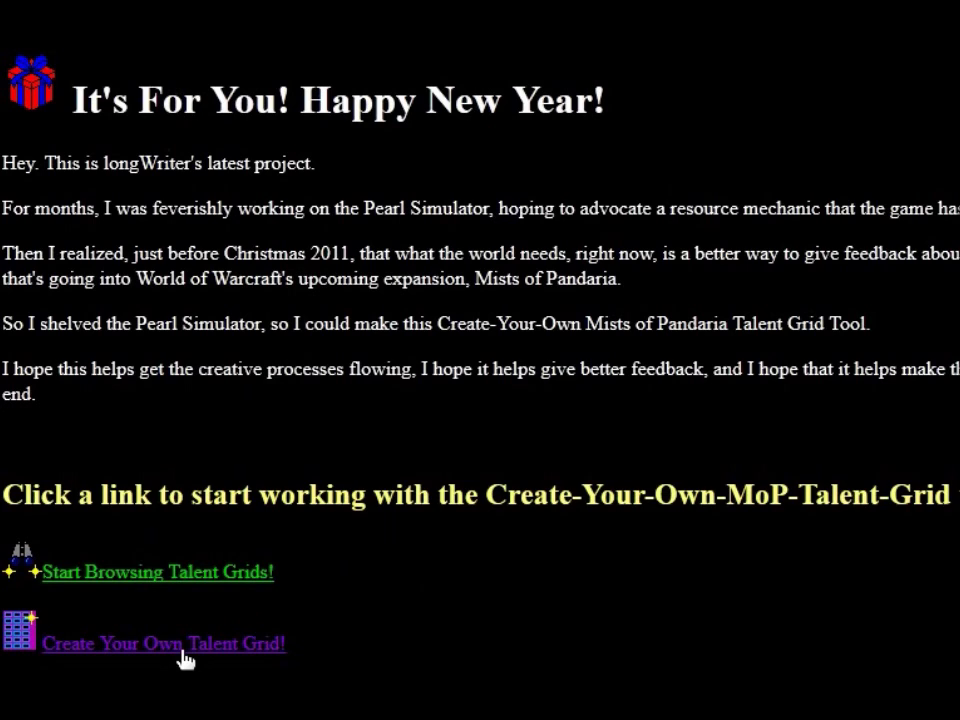
Step: Open the talent grid browser and query the grids by the Hunter class, followed by the Death Knight class
left_click(214, 582)
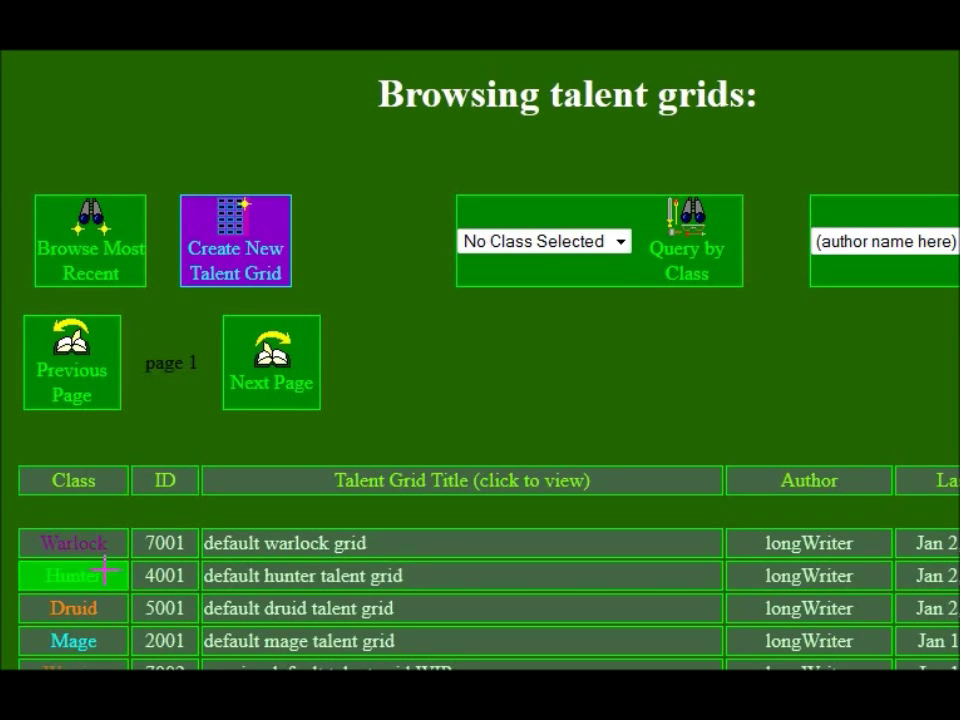
left_click(619, 243)
left_click(568, 325)
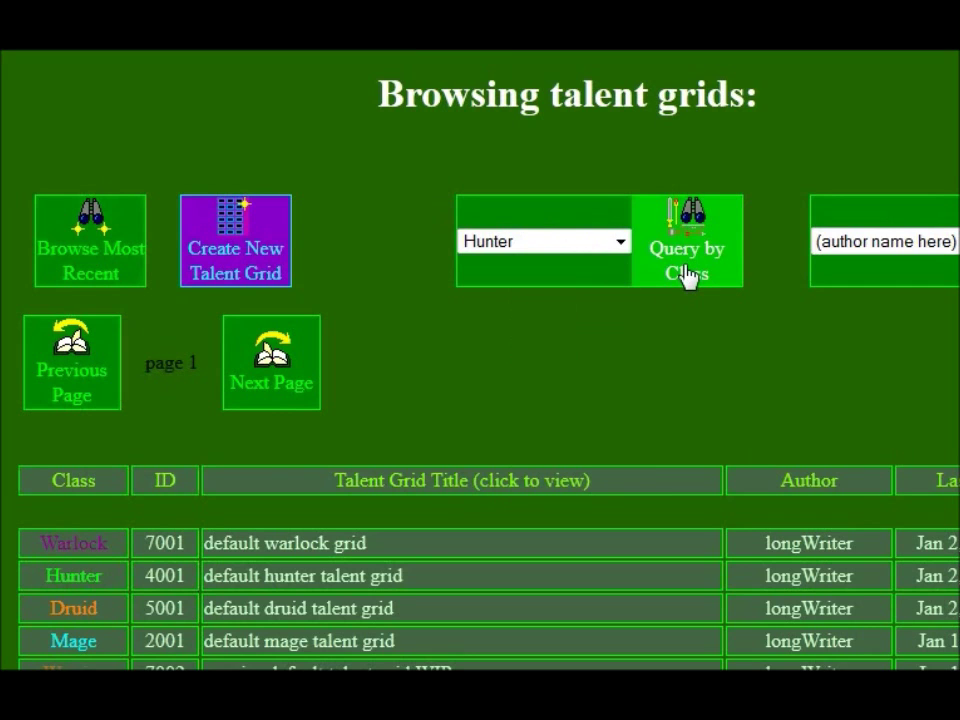
left_click(686, 275)
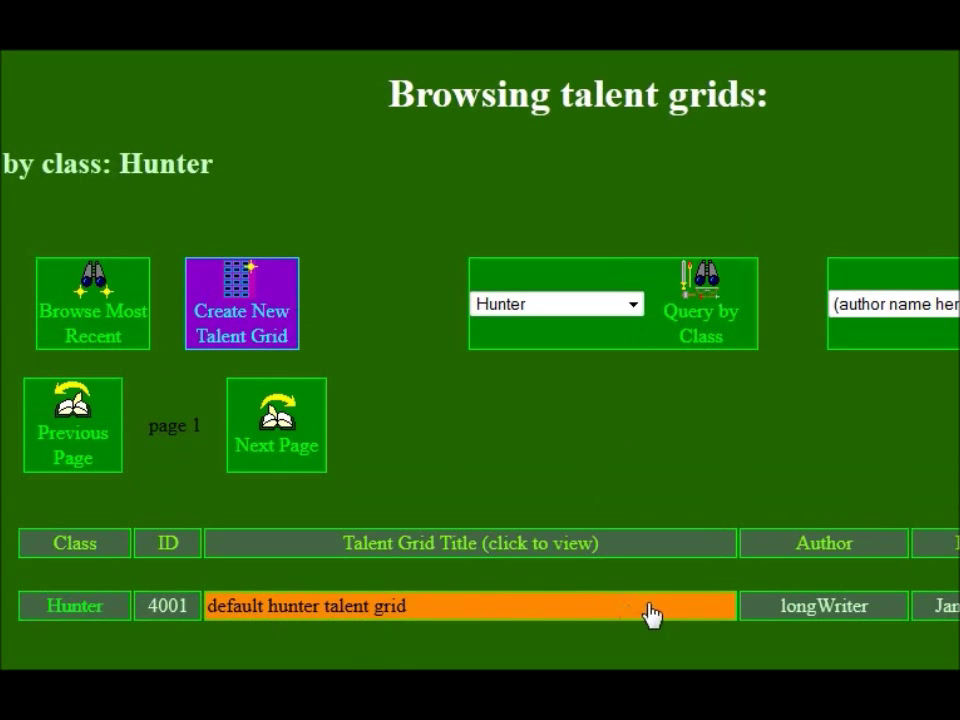
left_click(633, 305)
left_click(612, 348)
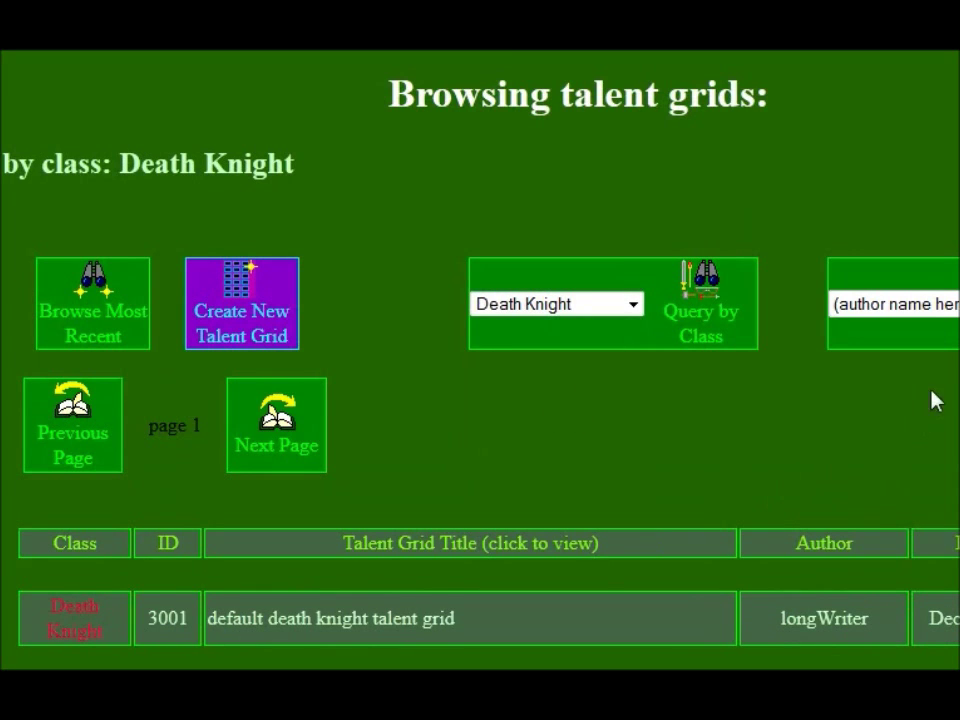
Step: Query the talent grids by author, entering the nickname of the death knight grid's author
left_click(850, 304)
type("longWriter")
key("Escape")
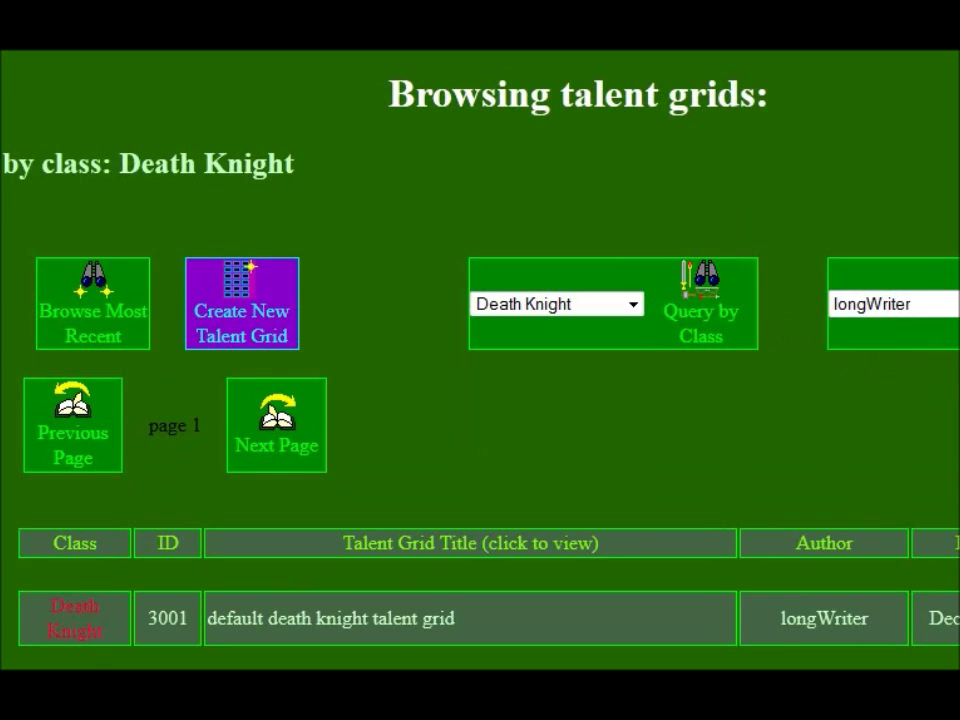
key("Return")
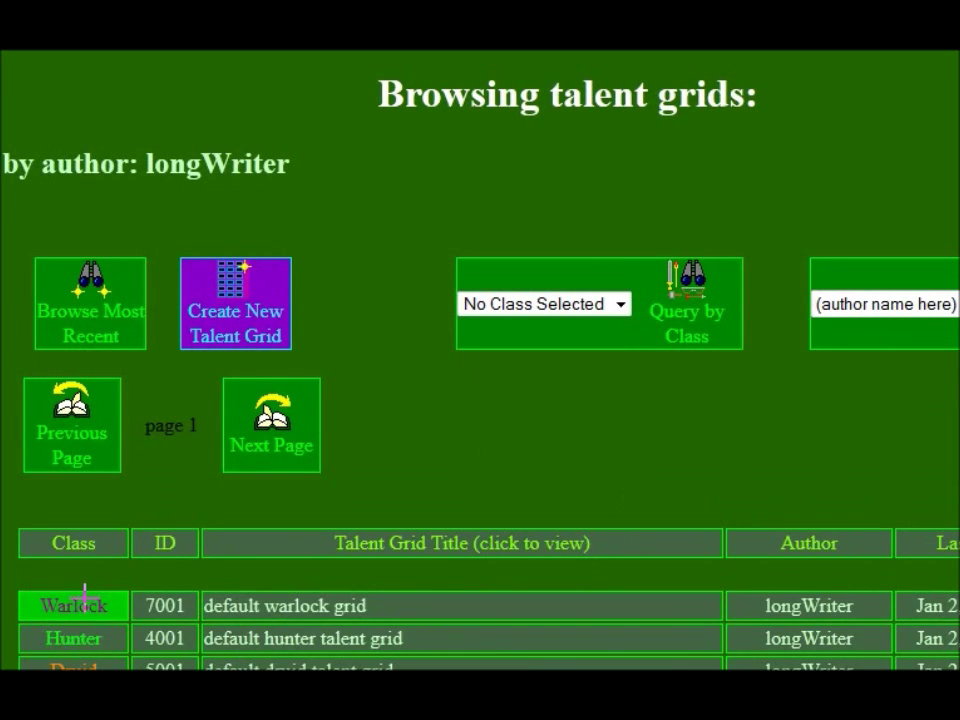
Step: Filter the list to Shaman through its class entry, then to the shaman grid's author through the author entry
scroll(85, 595, "down", 3)
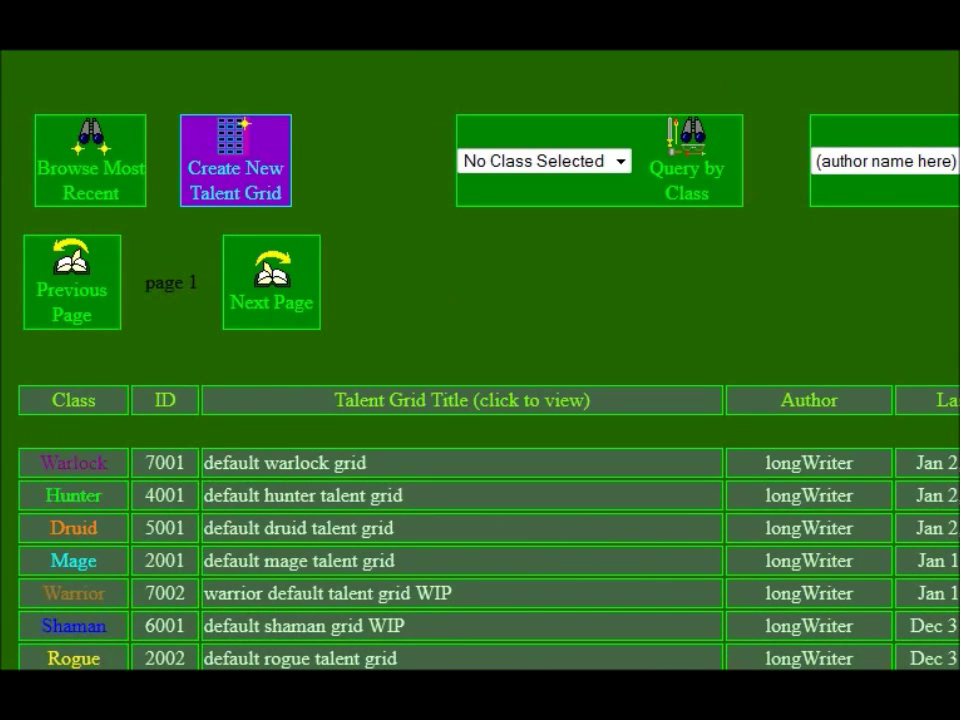
left_click(65, 625)
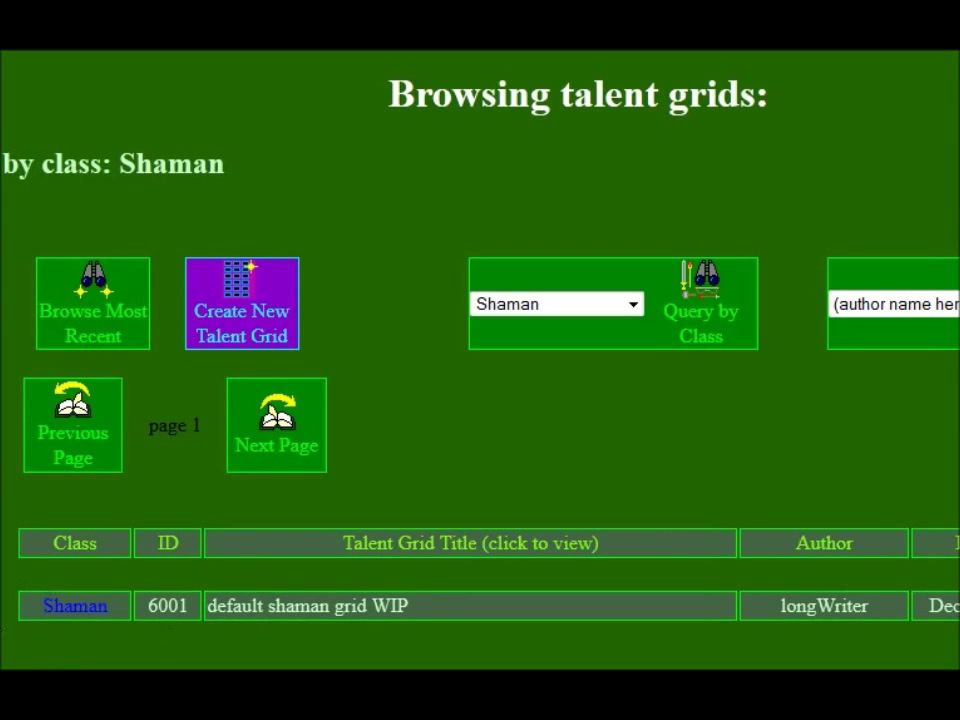
left_click(833, 607)
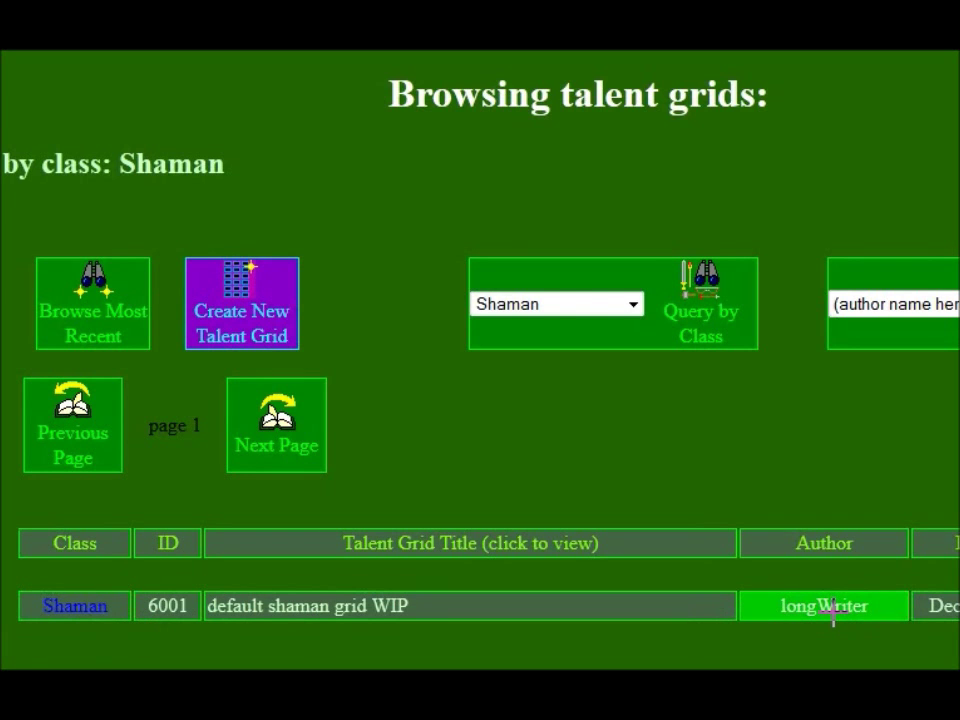
Step: Page through the author's talent grids up to page 3 and return to page 1
scroll(808, 567, "down", 2)
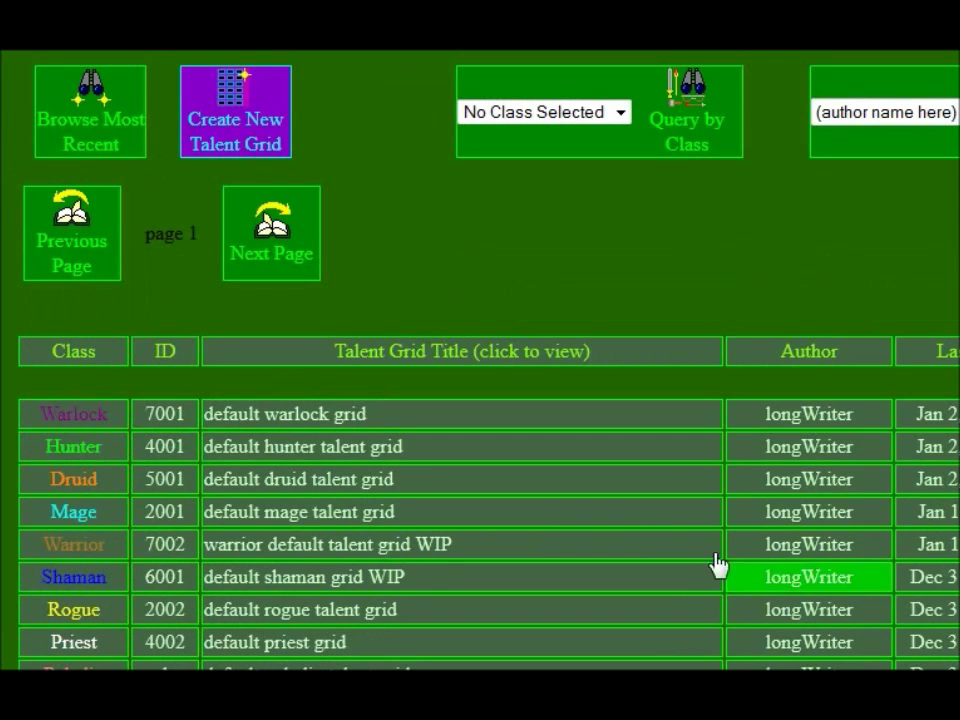
left_click(271, 232)
left_click(39, 446)
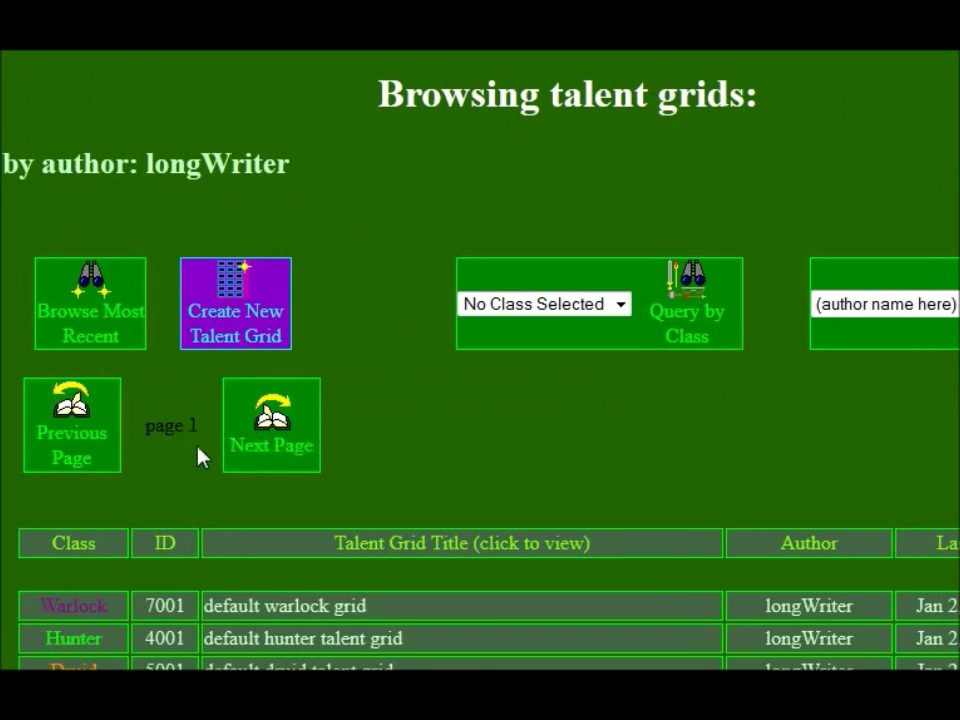
left_click(284, 446)
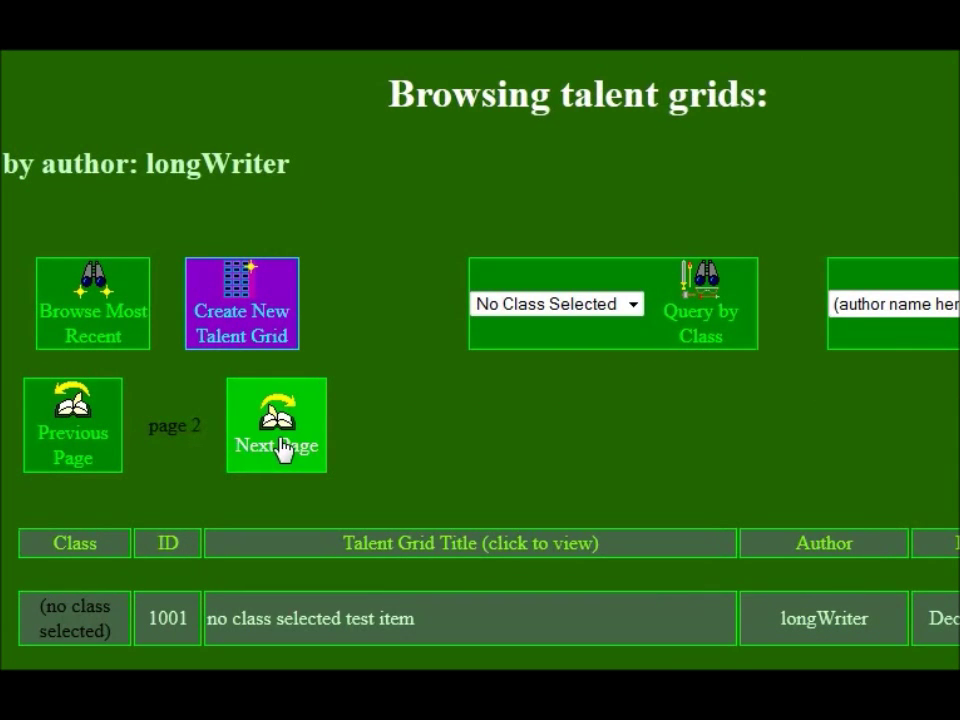
left_click(292, 454)
left_click(268, 441)
left_click(80, 450)
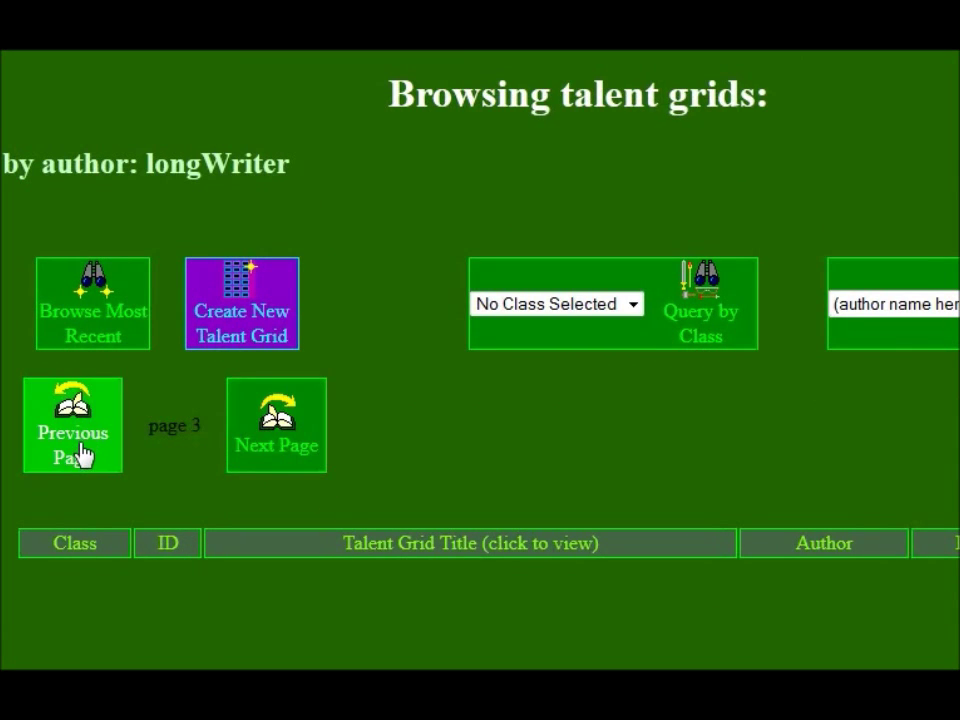
left_click(83, 456)
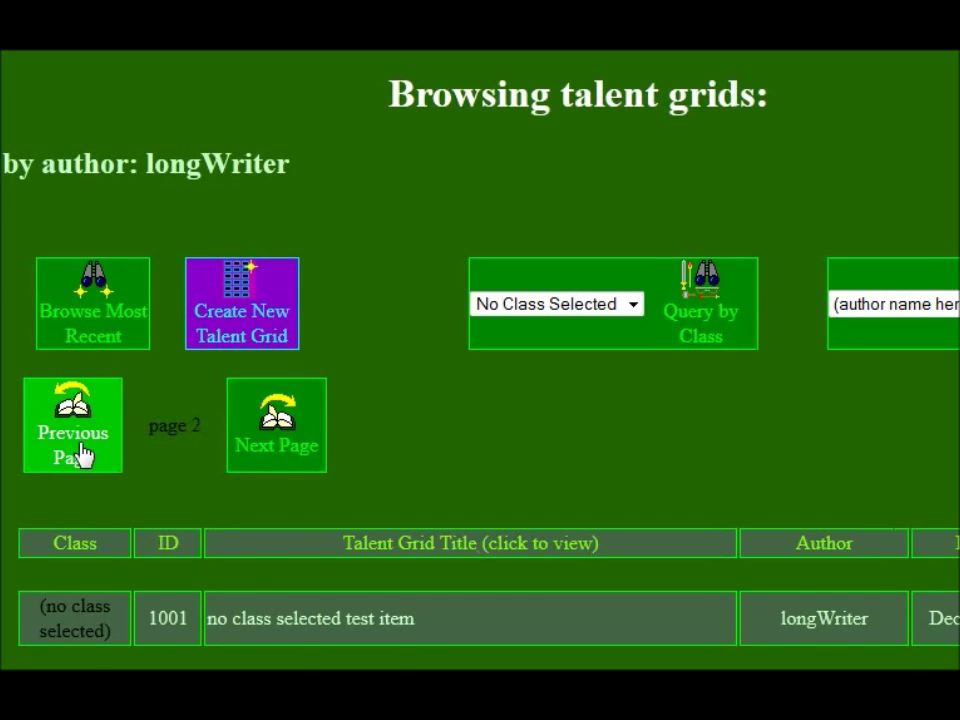
left_click(83, 456)
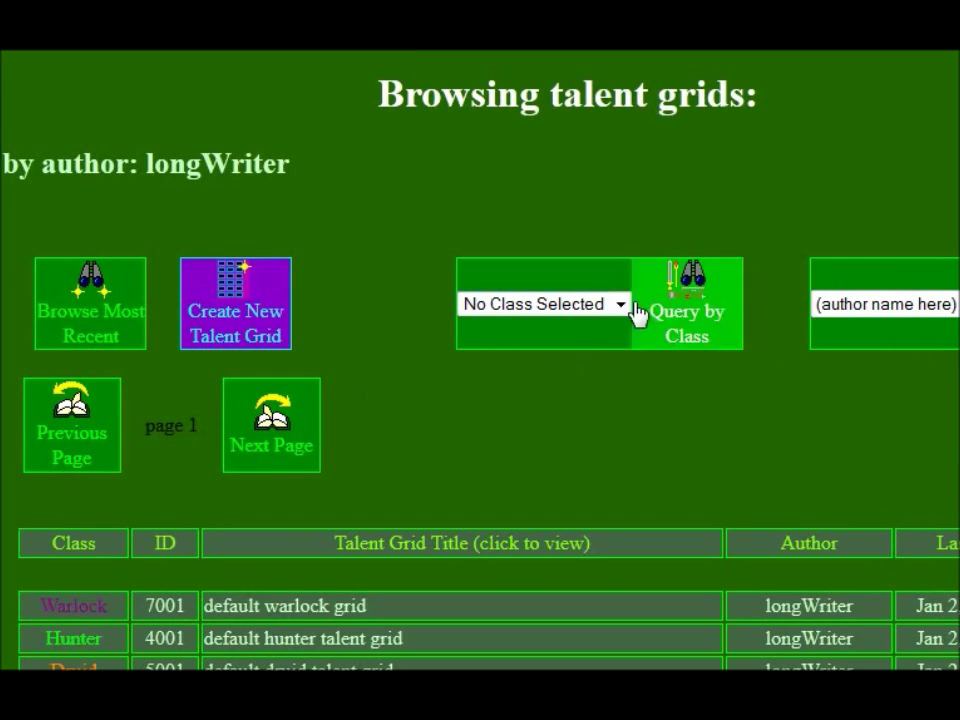
Step: Return to the most recent talent grids and open the default paladin talent grid
left_click(103, 325)
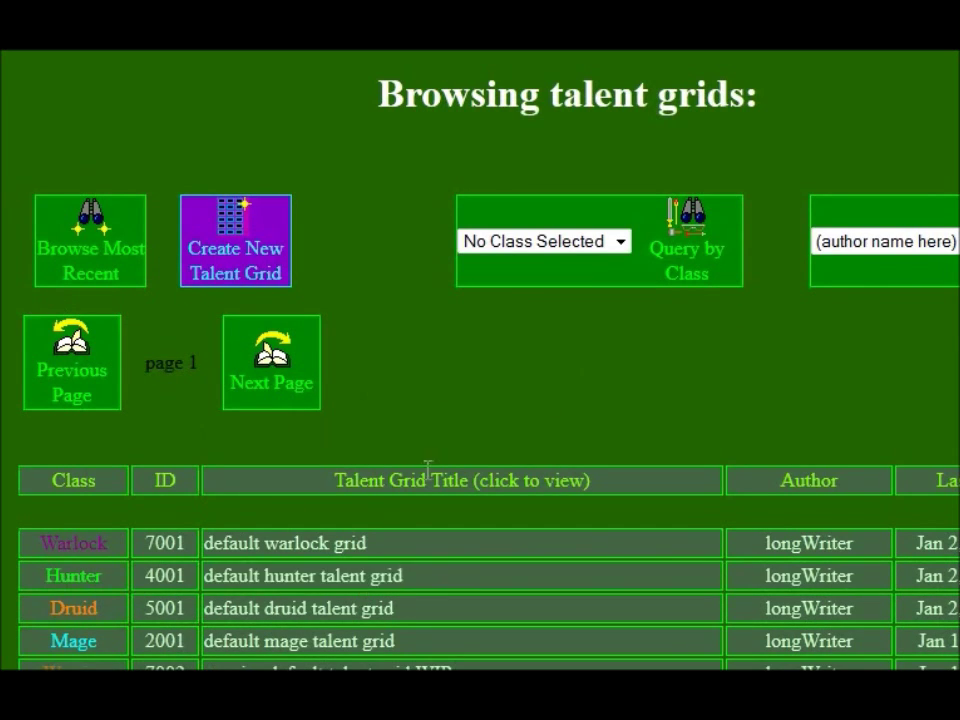
scroll(427, 478, "down", 3)
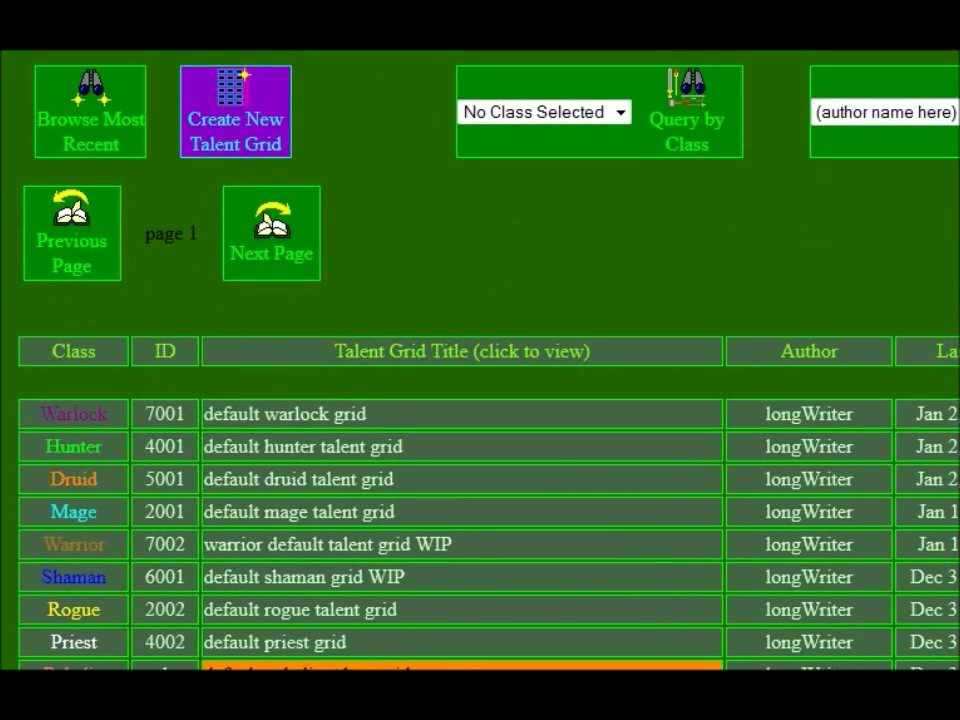
left_click(300, 666)
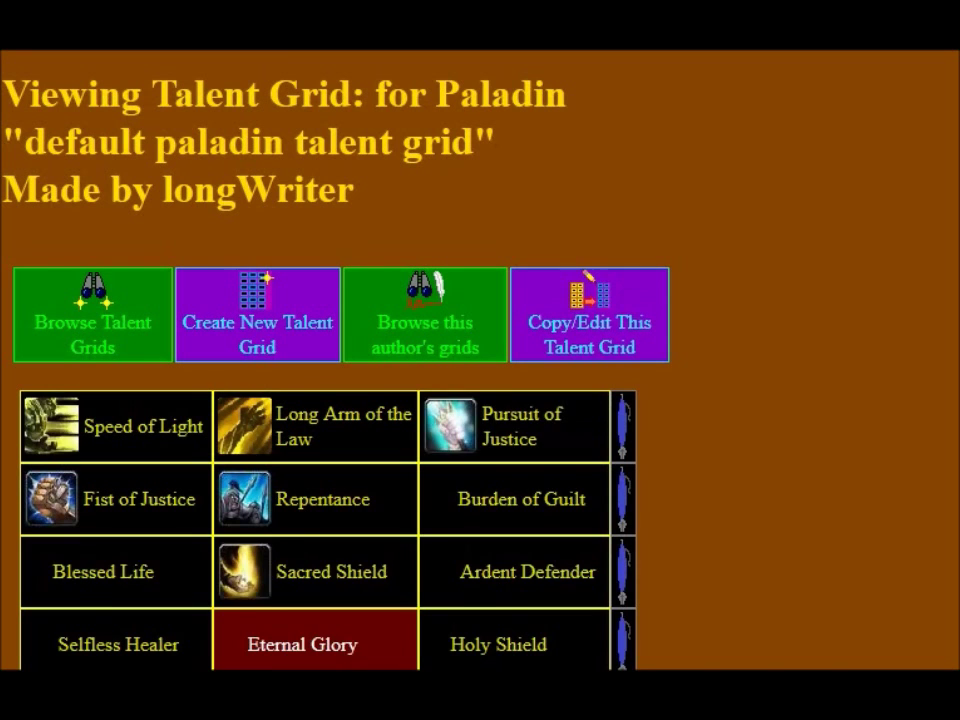
Step: Choose Long Arm of the Law, Burden of Guilt, Sacred Shield, Selfless Healer, Acts of Sacrifice and Sanctified Wrath in the paladin grid's six tiers
mouse_move(519, 462)
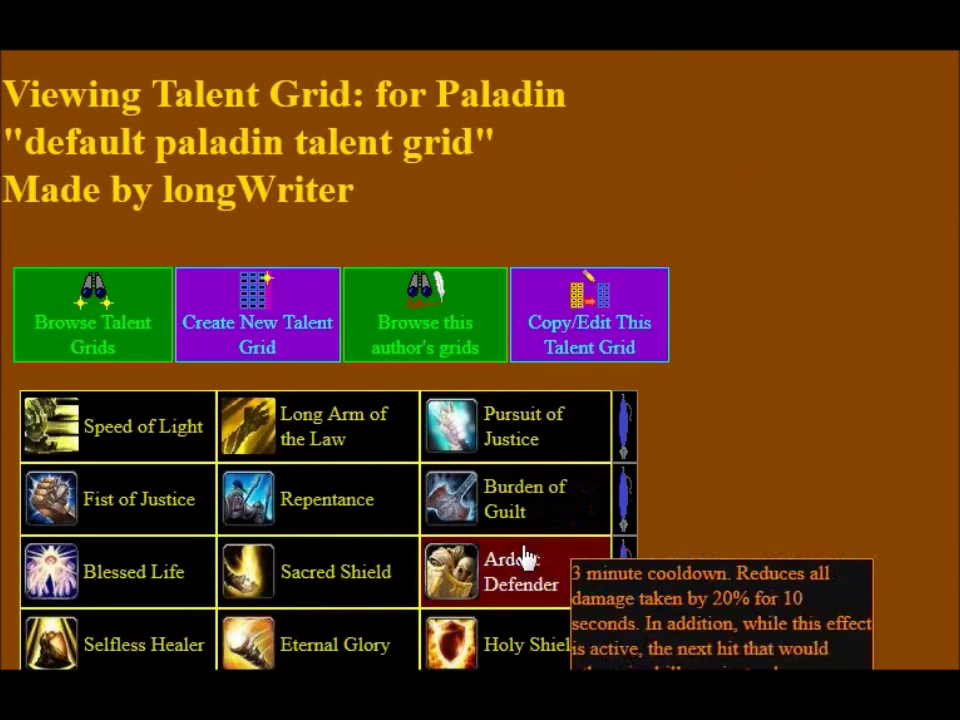
mouse_move(385, 515)
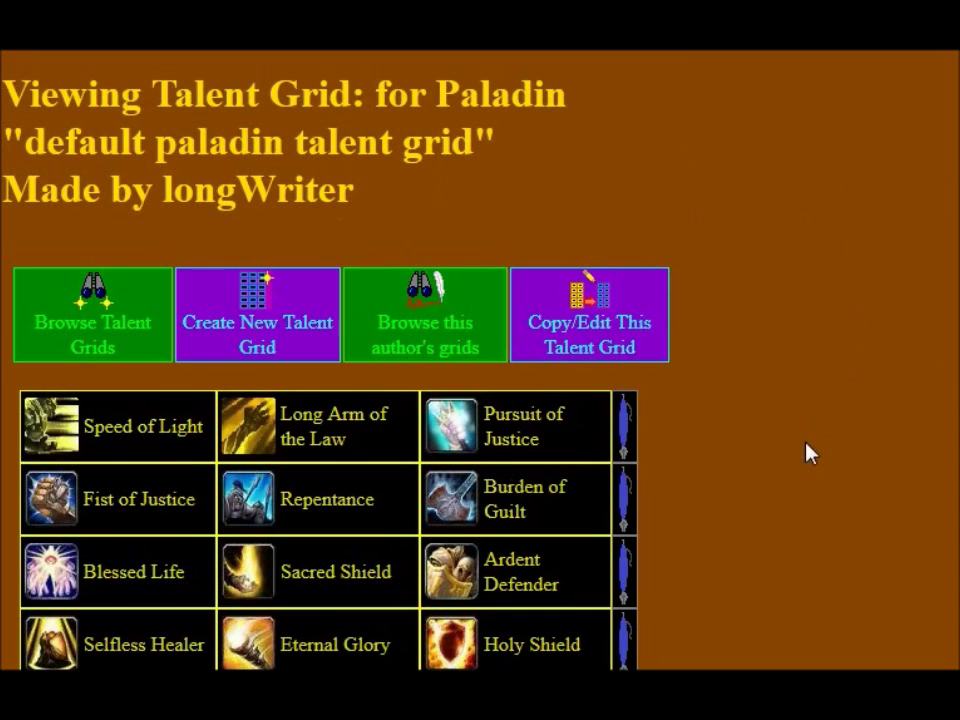
left_click(382, 447)
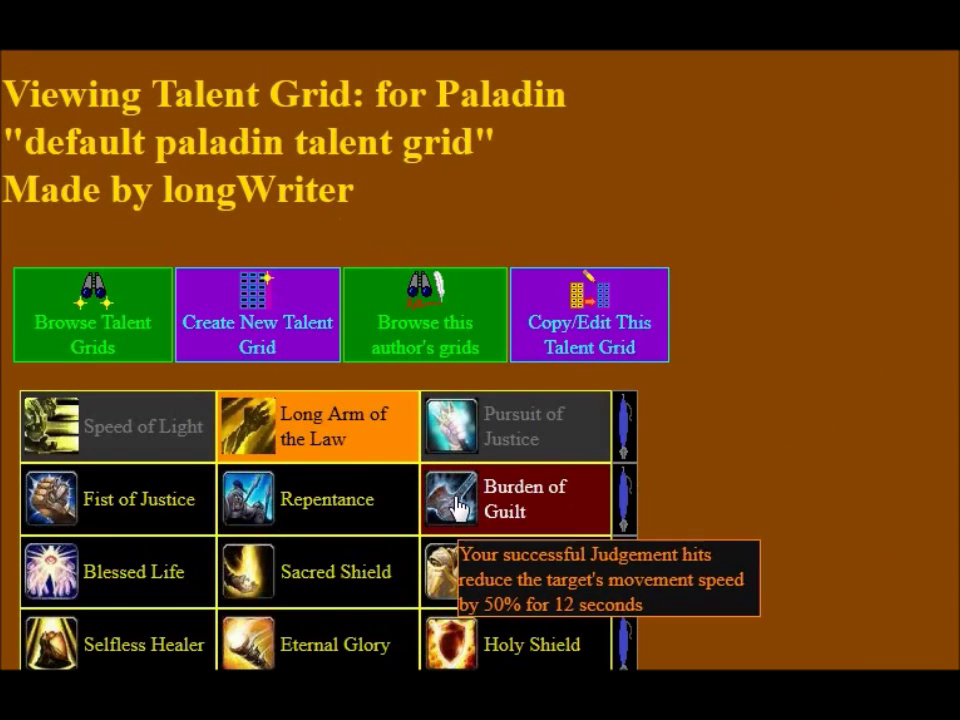
left_click(457, 508)
left_click(343, 595)
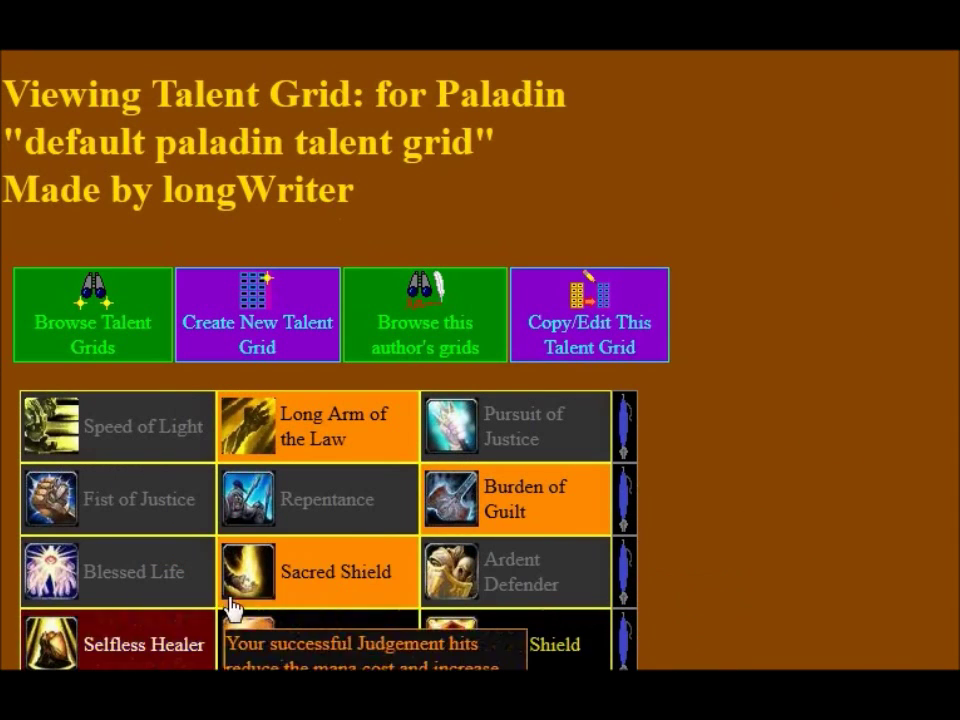
left_click(140, 645)
scroll(370, 636, "down", 3)
left_click(340, 590)
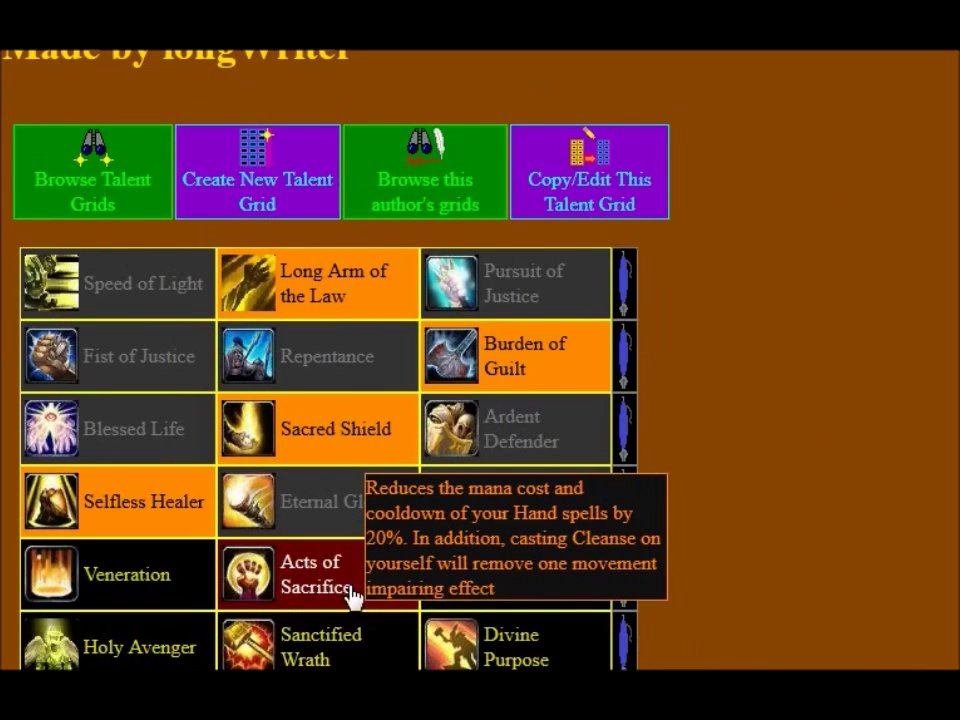
left_click(343, 645)
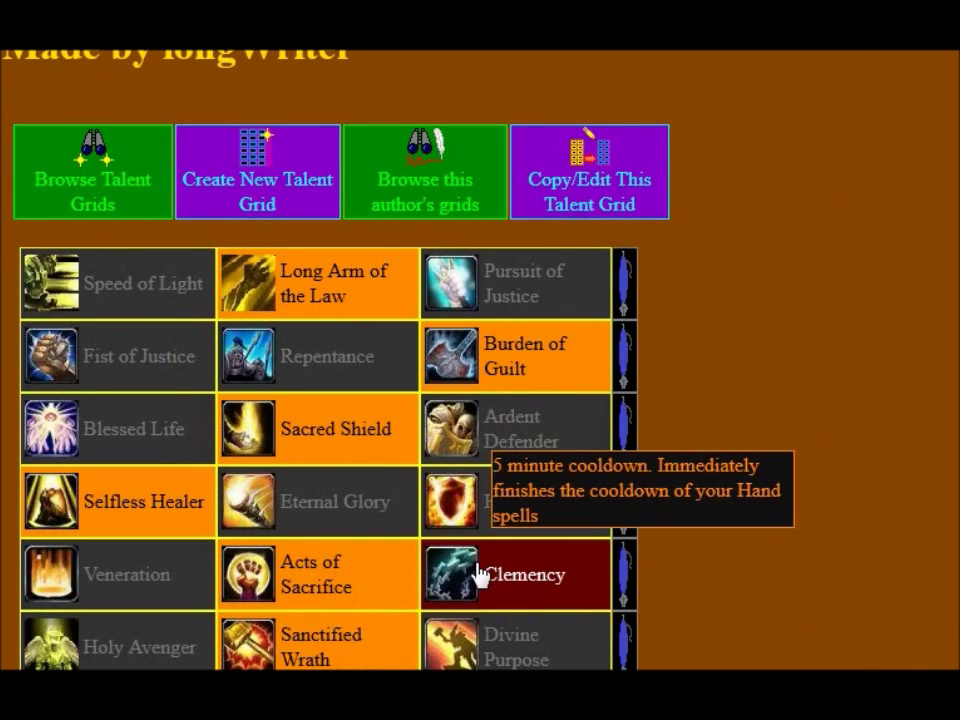
Step: Switch the first, second and fourth tier choices to Speed of Light, Repentance and Eternal Glory
left_click(200, 313)
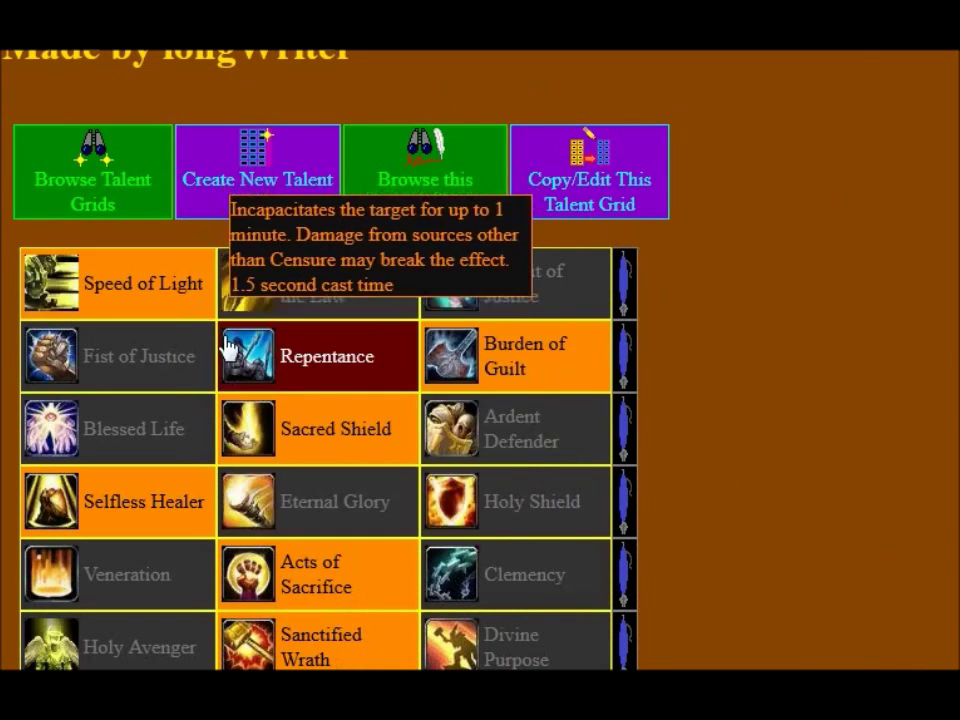
left_click(240, 375)
left_click(311, 508)
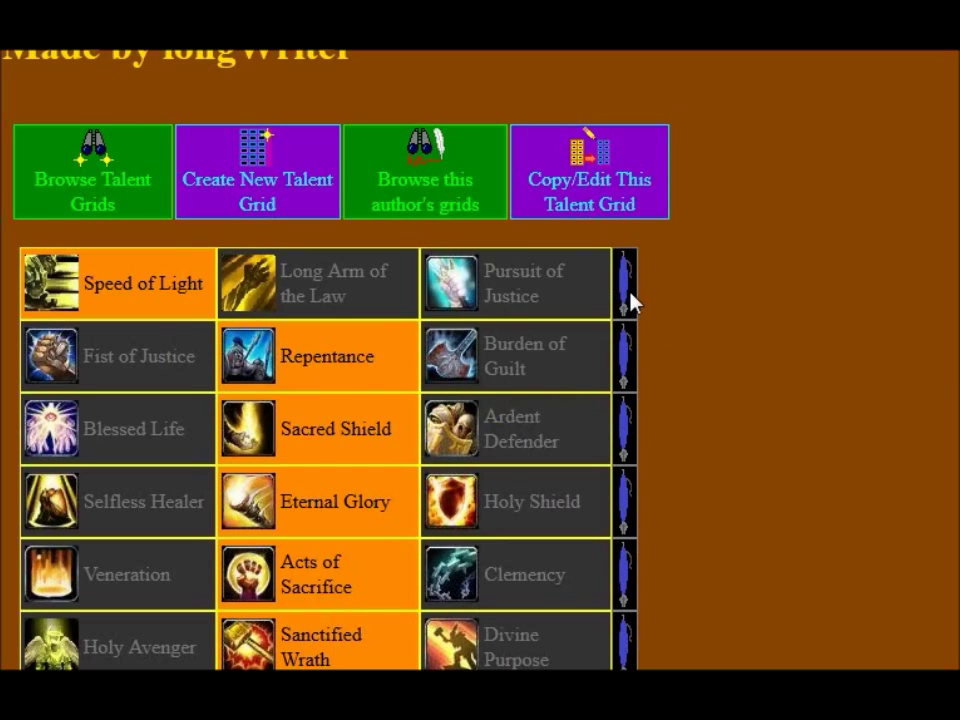
Step: Read the author's comments on the first, second and fourth talent tiers
mouse_move(632, 302)
left_click_drag(772, 266, 630, 162)
left_click_drag(706, 213, 752, 236)
left_click(793, 268)
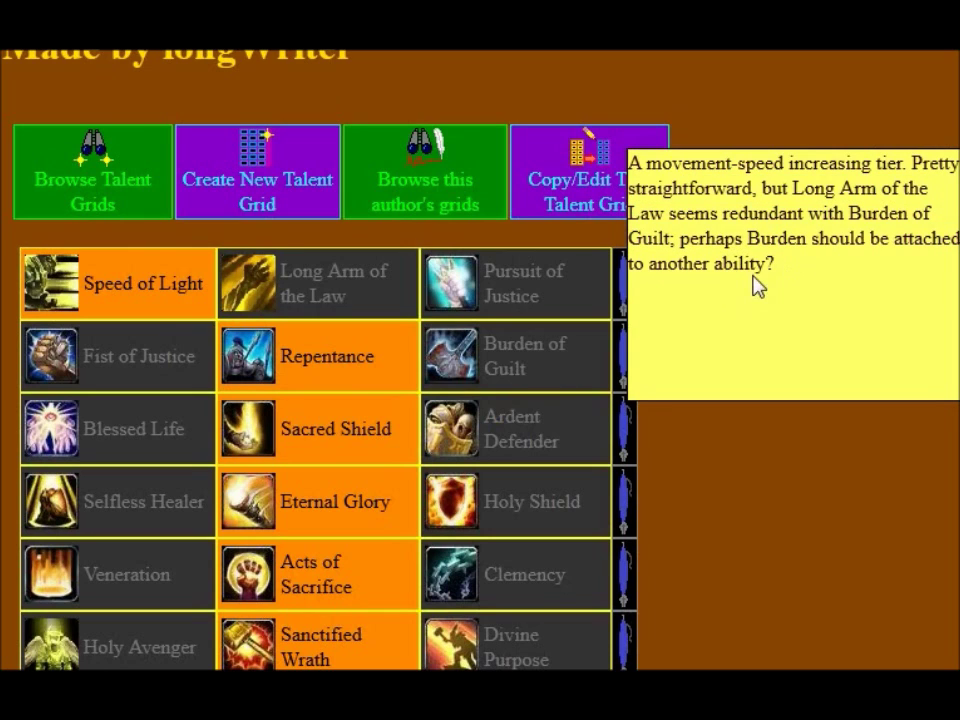
left_click_drag(791, 276, 630, 162)
left_click(789, 302)
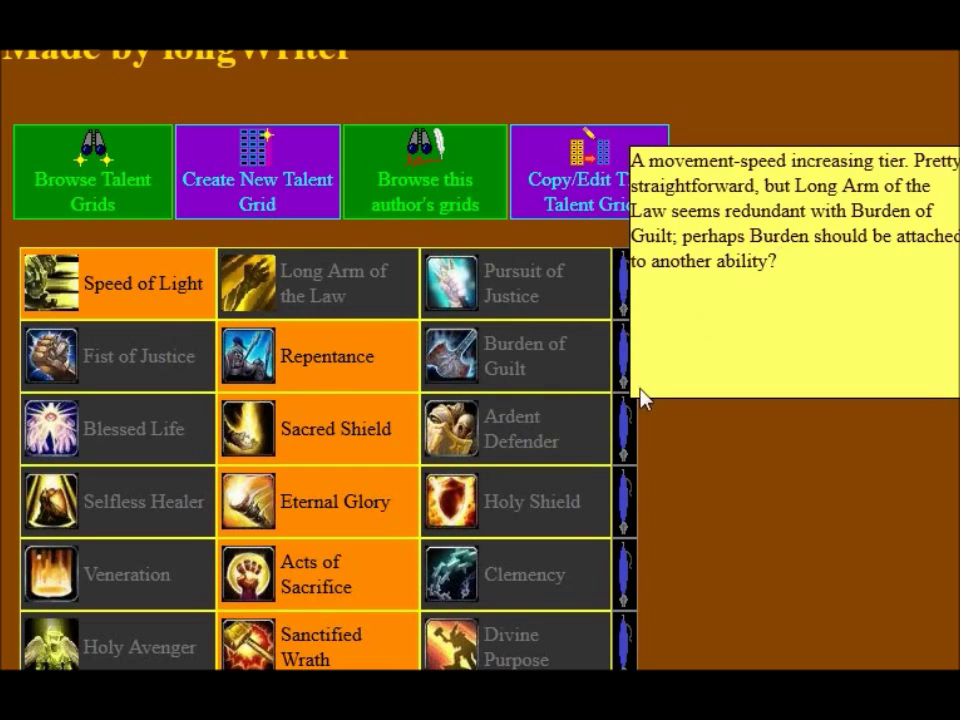
mouse_move(628, 364)
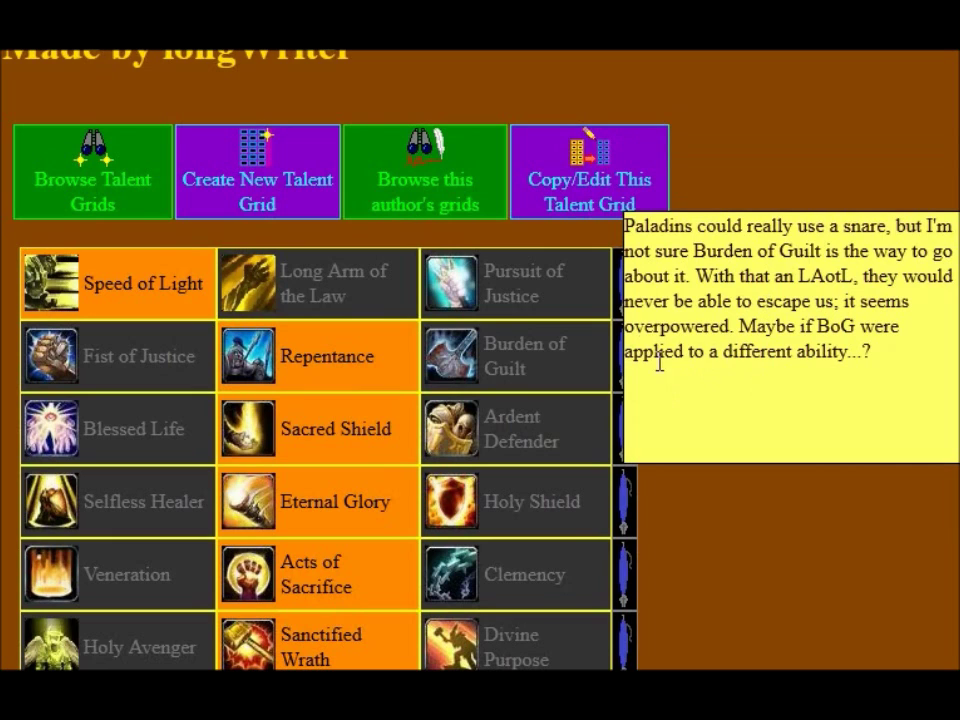
mouse_move(628, 519)
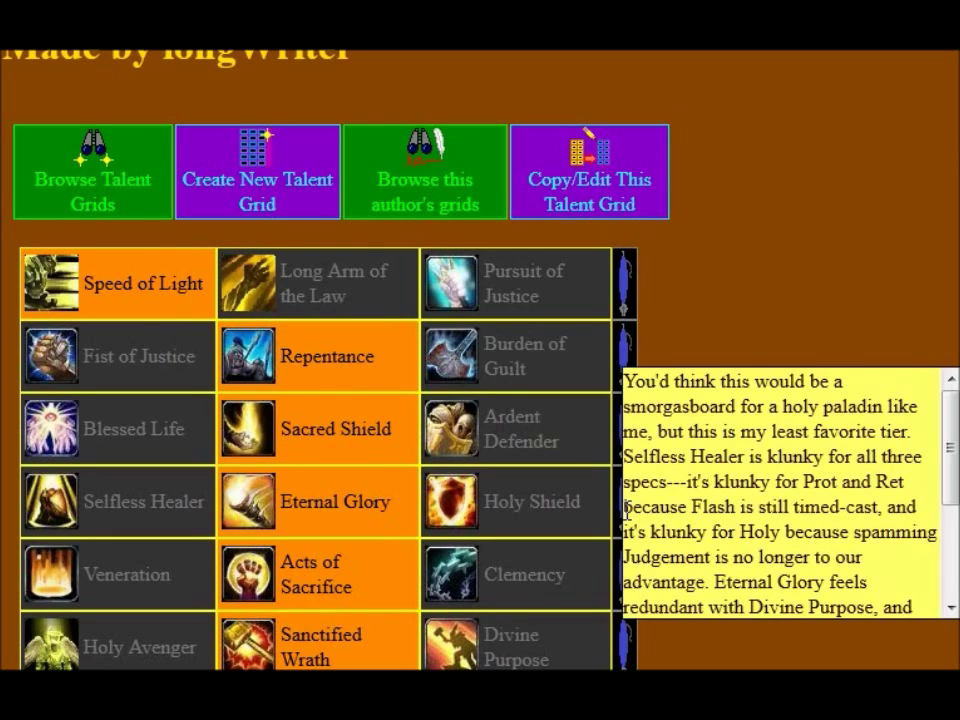
scroll(784, 434, "down", 2)
scroll(788, 422, "up", 1)
scroll(785, 420, "up", 1)
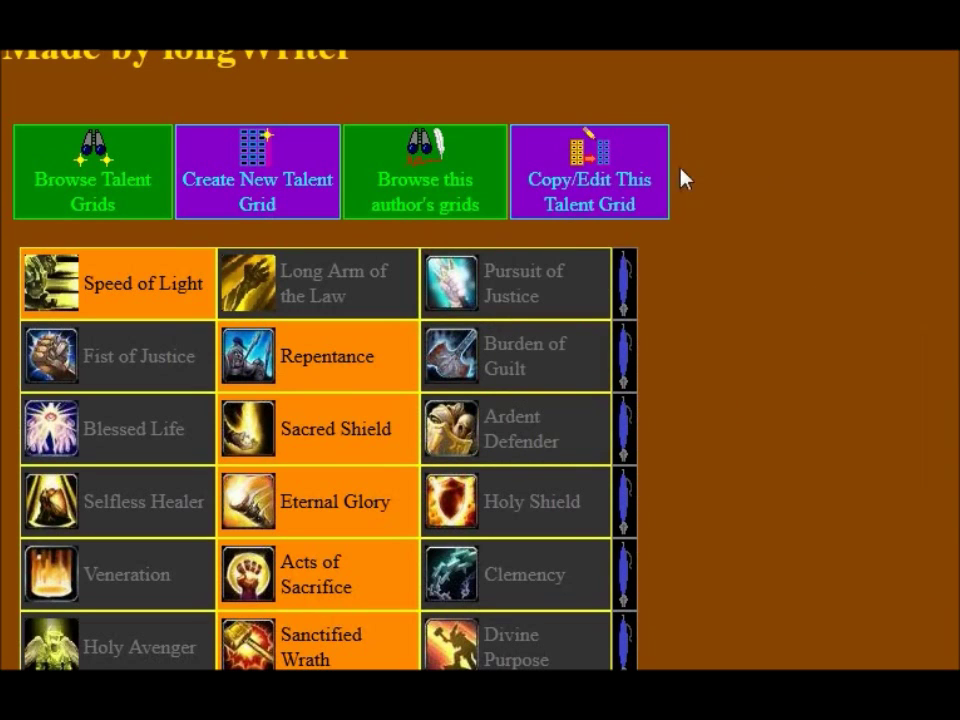
Step: Open the default paladin talent grid for copying and editing, and look over its editable talents
left_click(647, 211)
left_click(597, 210)
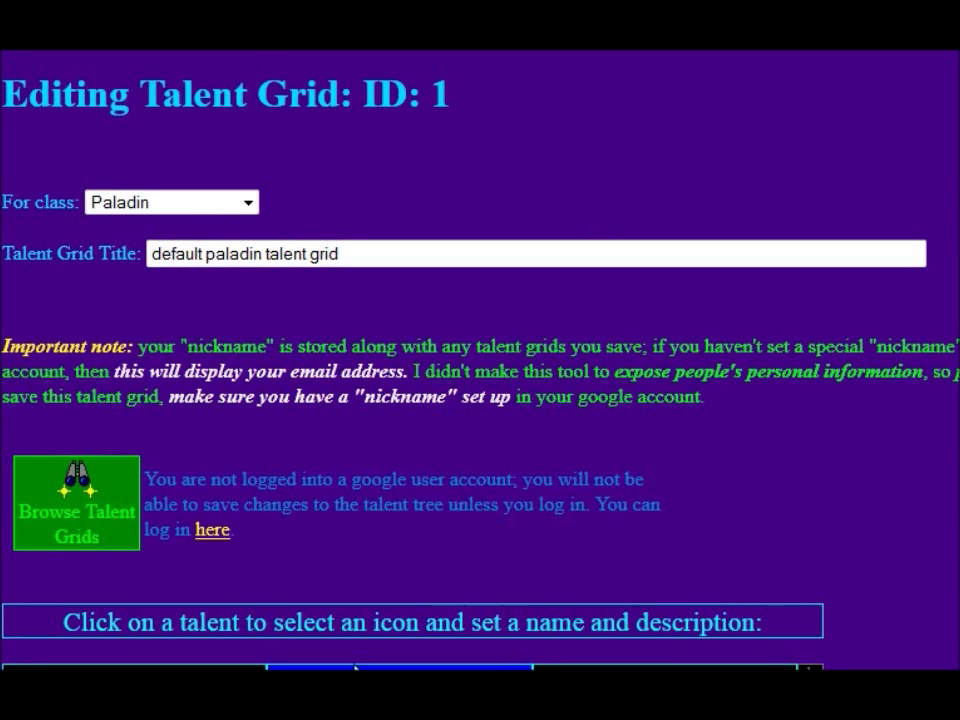
scroll(538, 510, "down", 3)
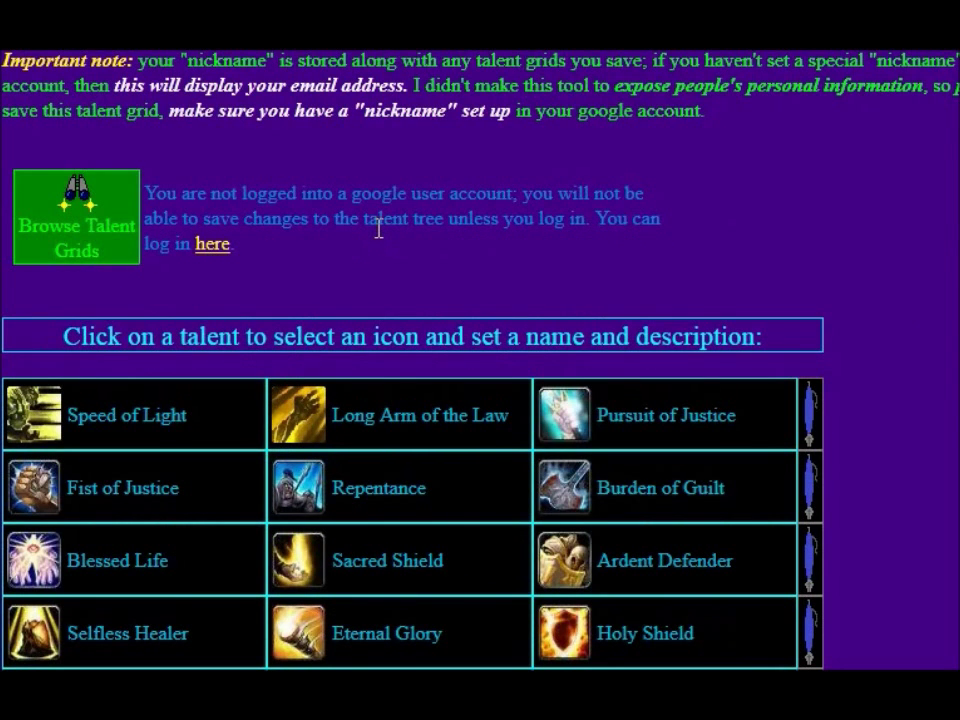
scroll(489, 467, "down", 4)
scroll(497, 471, "up", 2)
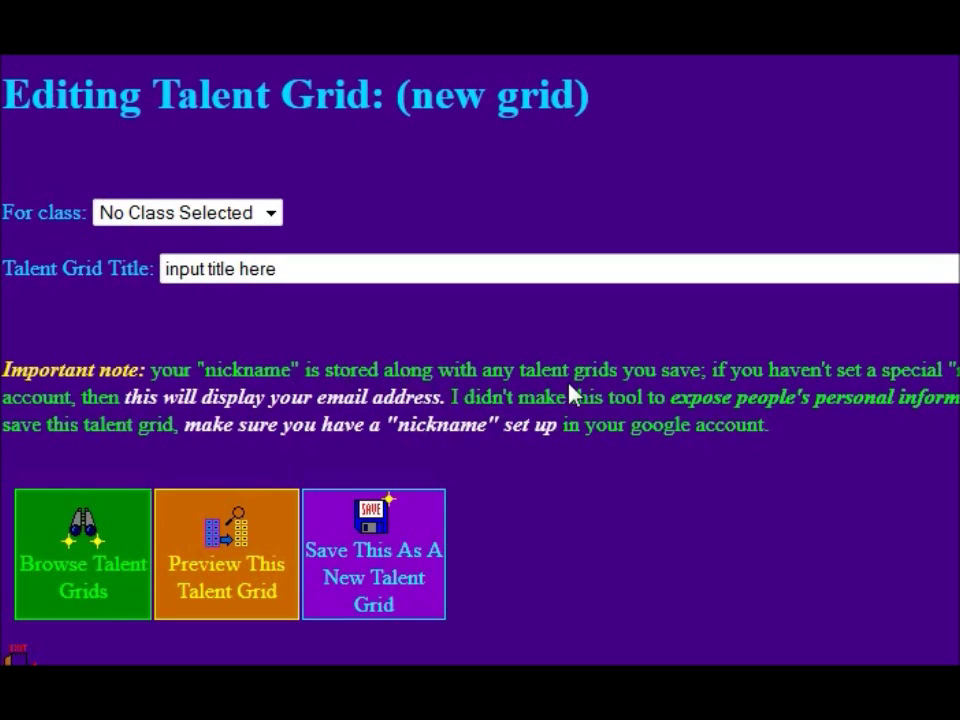
Step: Load the default Priest talent grid into the new grid and look over its talents
scroll(889, 439, "down", 6)
scroll(889, 439, "down", 8)
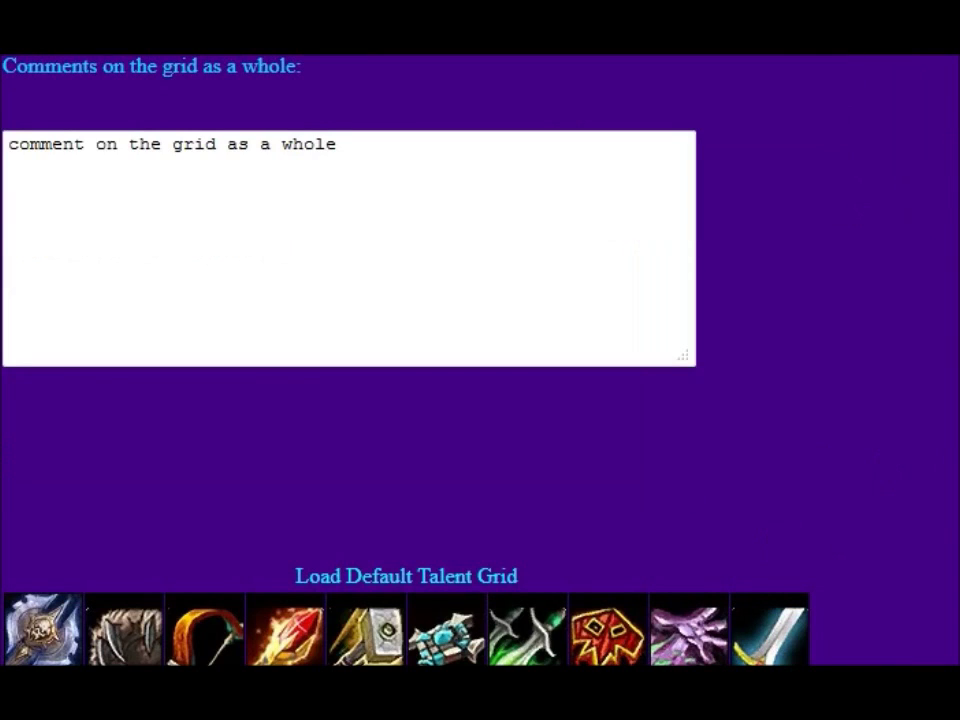
scroll(748, 518, "down", 2)
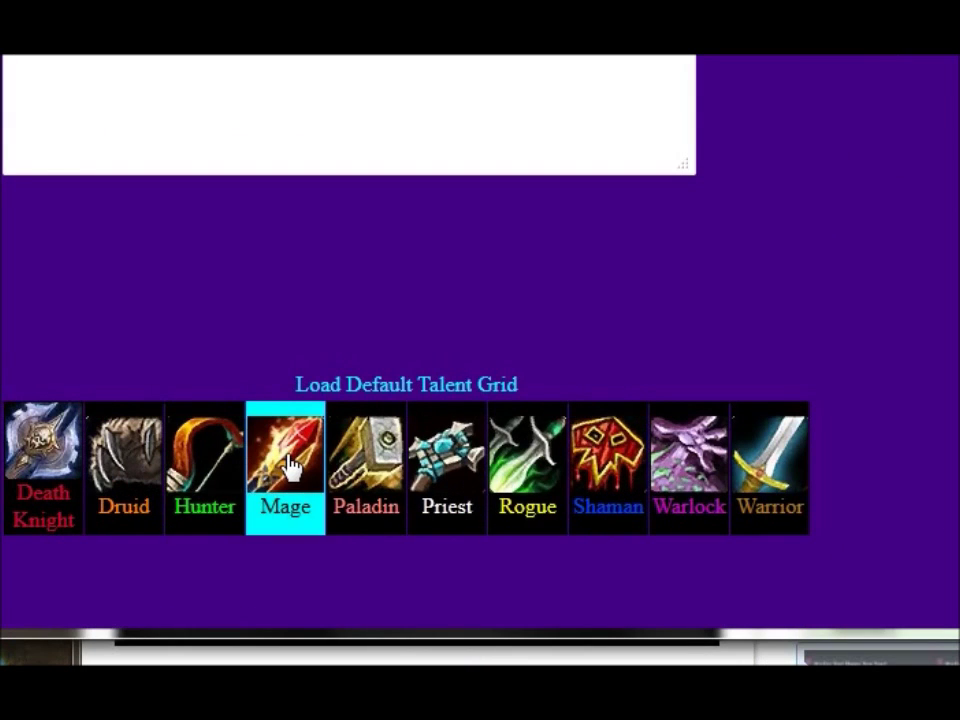
left_click(465, 490)
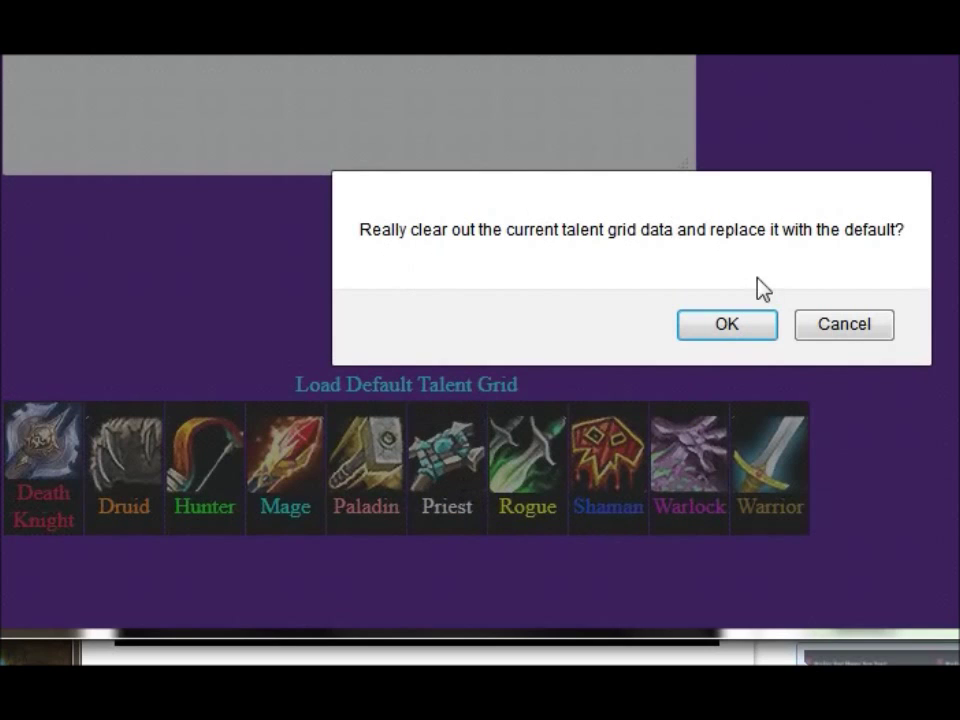
left_click(737, 330)
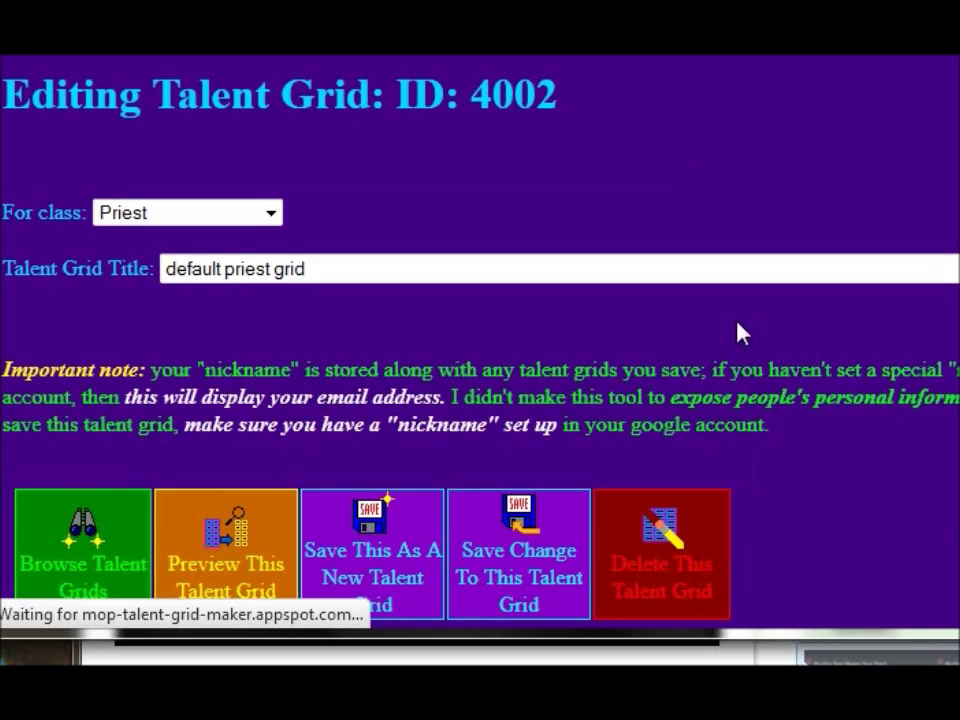
scroll(720, 318, "down", 5)
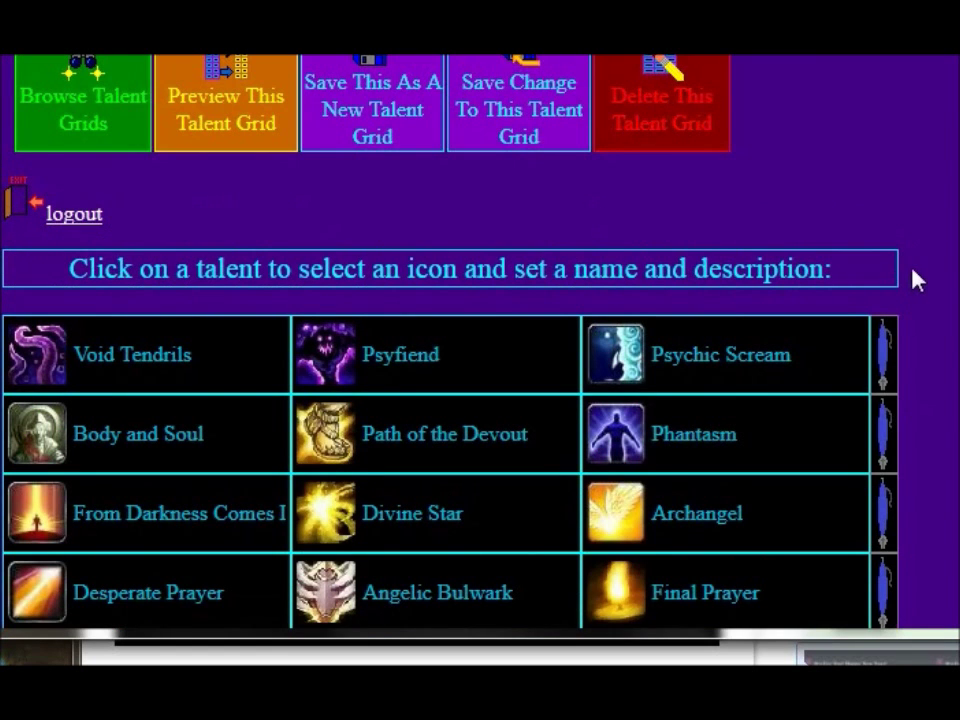
scroll(916, 277, "down", 3)
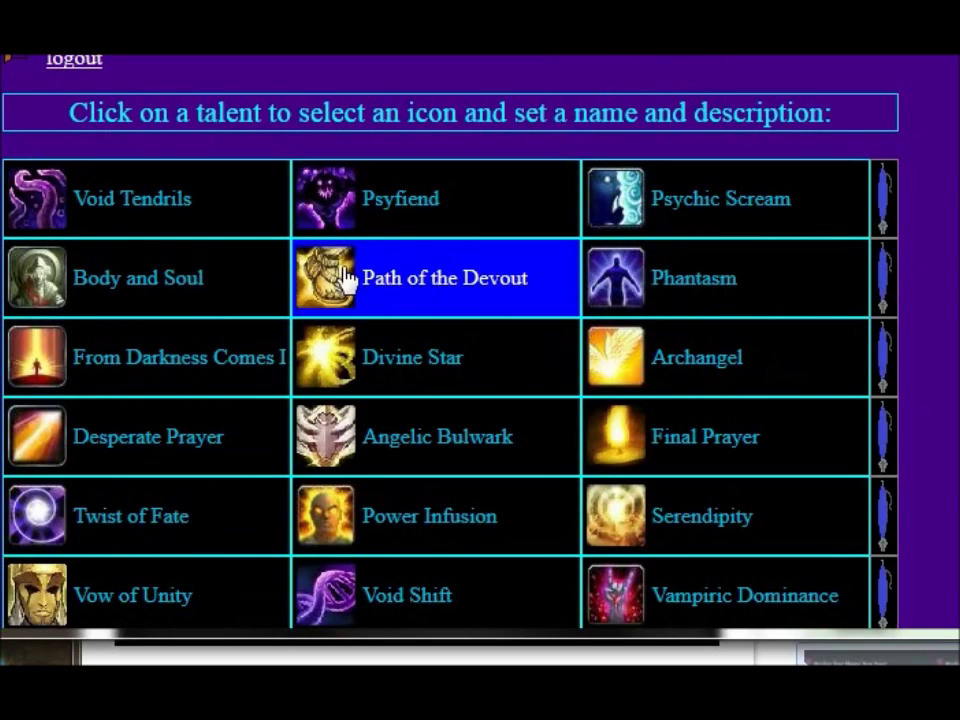
Step: Replace the current grid data with the default Warrior talent grid and view its talents
scroll(703, 250, "down", 15)
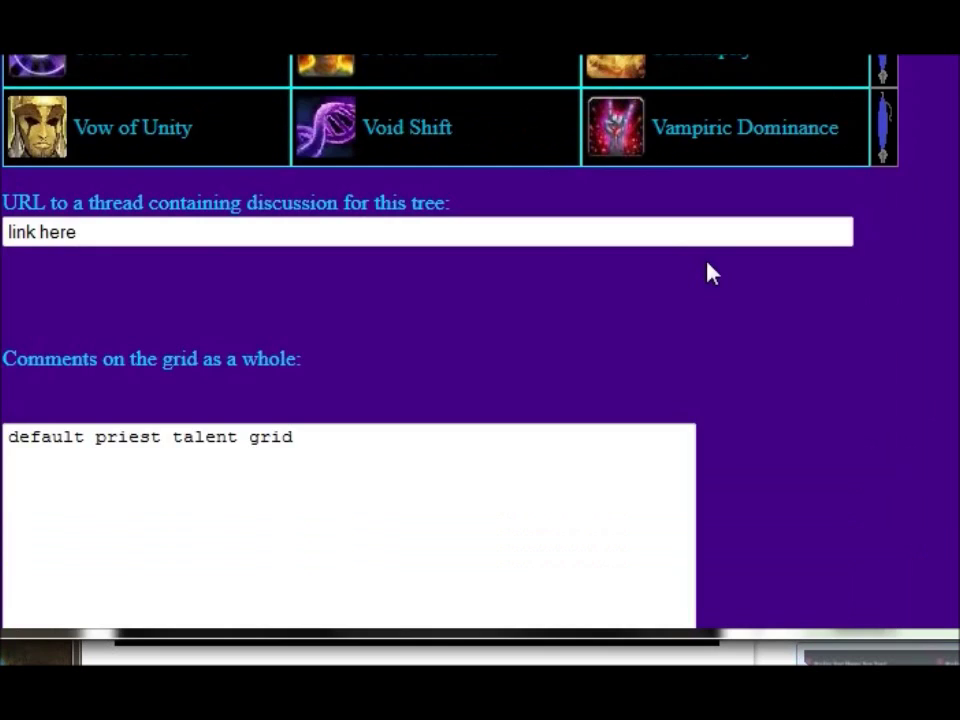
left_click(761, 489)
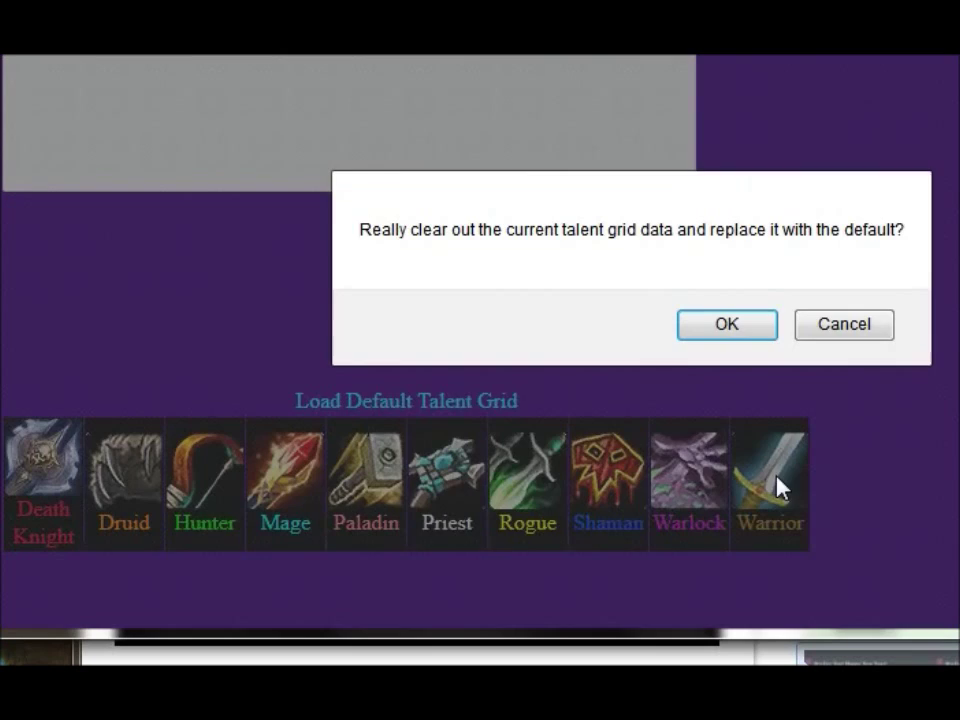
left_click(740, 326)
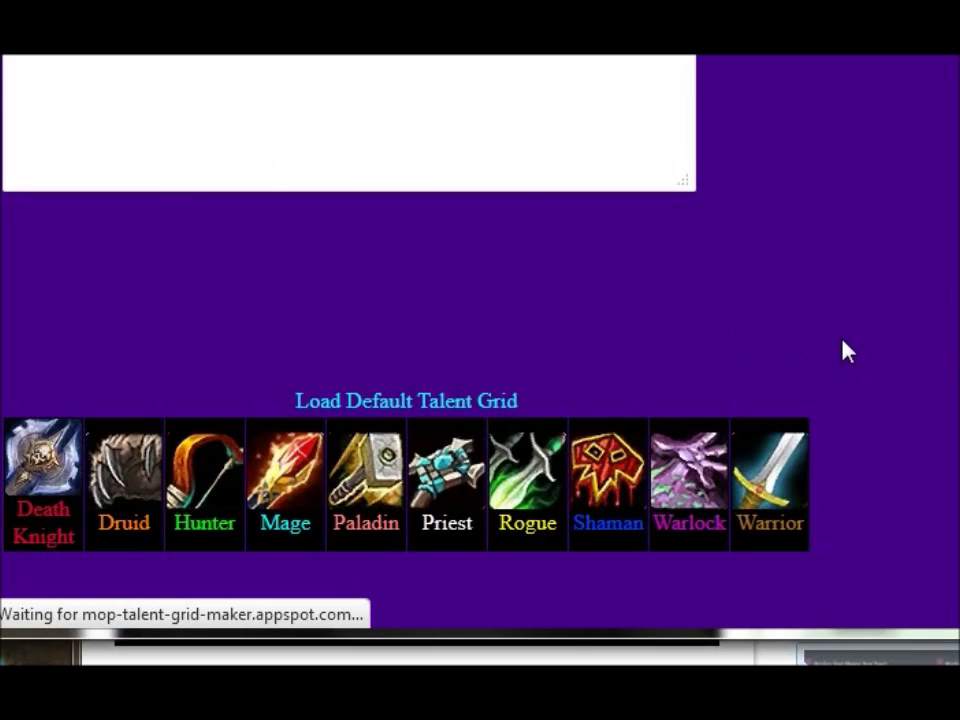
scroll(838, 352, "up", 3)
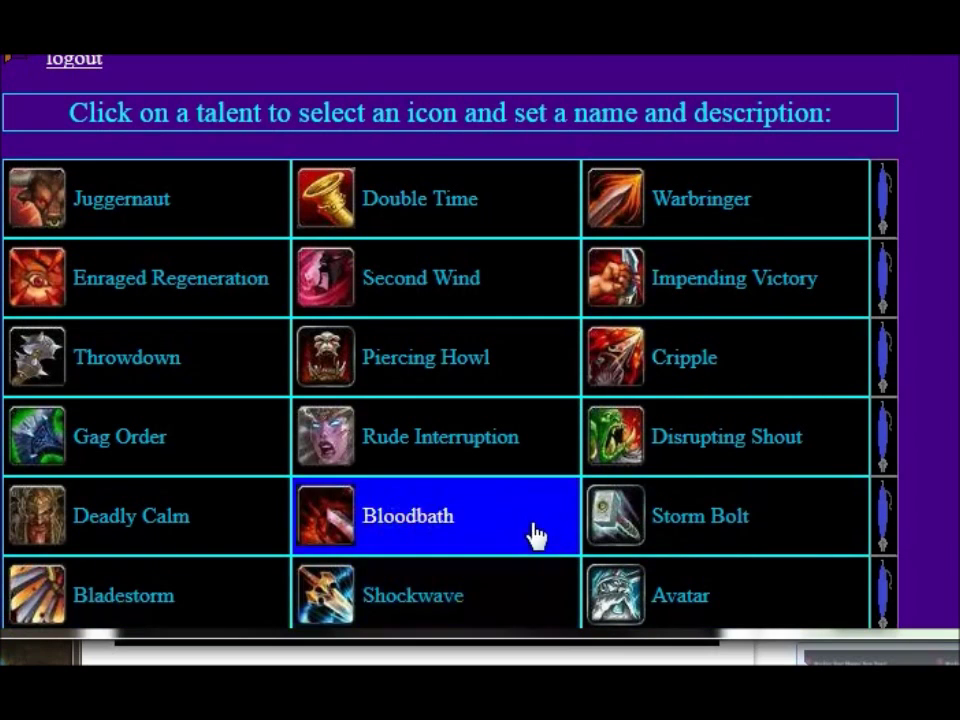
scroll(180, 480, "down", 3)
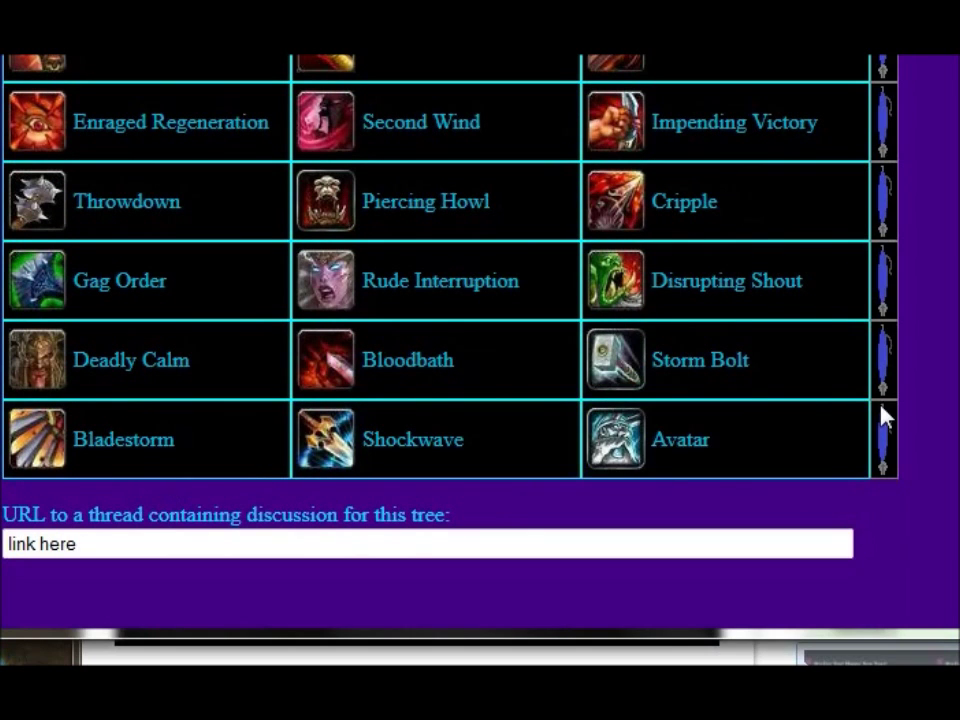
Step: Replace the current grid data with the default Rogue talent grid and review its six tiers
scroll(692, 422, "down", 3)
scroll(670, 400, "down", 10)
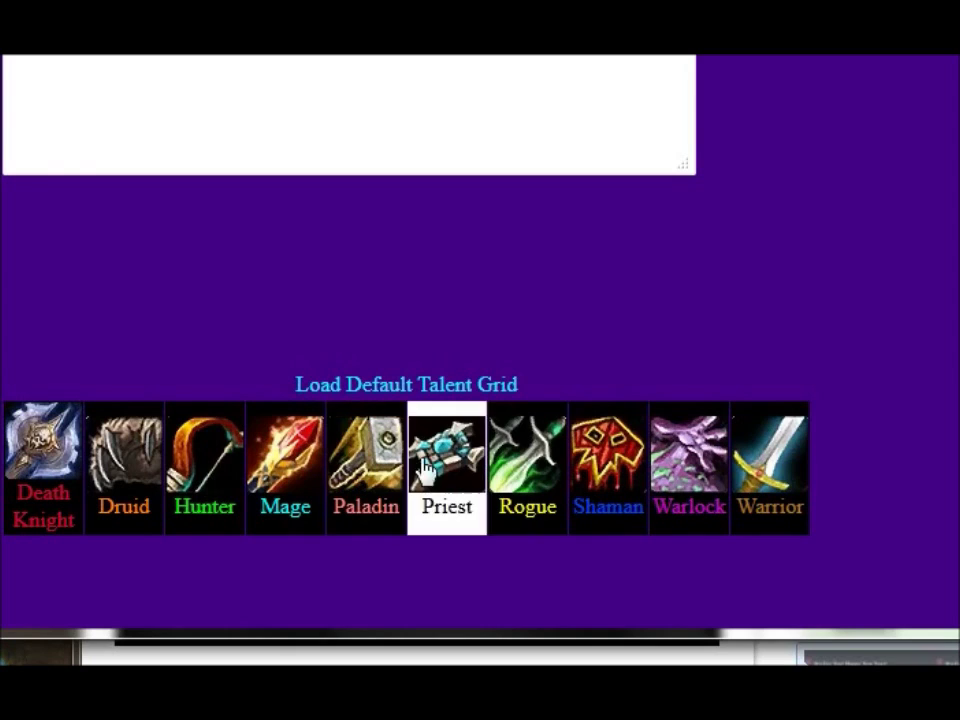
left_click(543, 465)
left_click(704, 334)
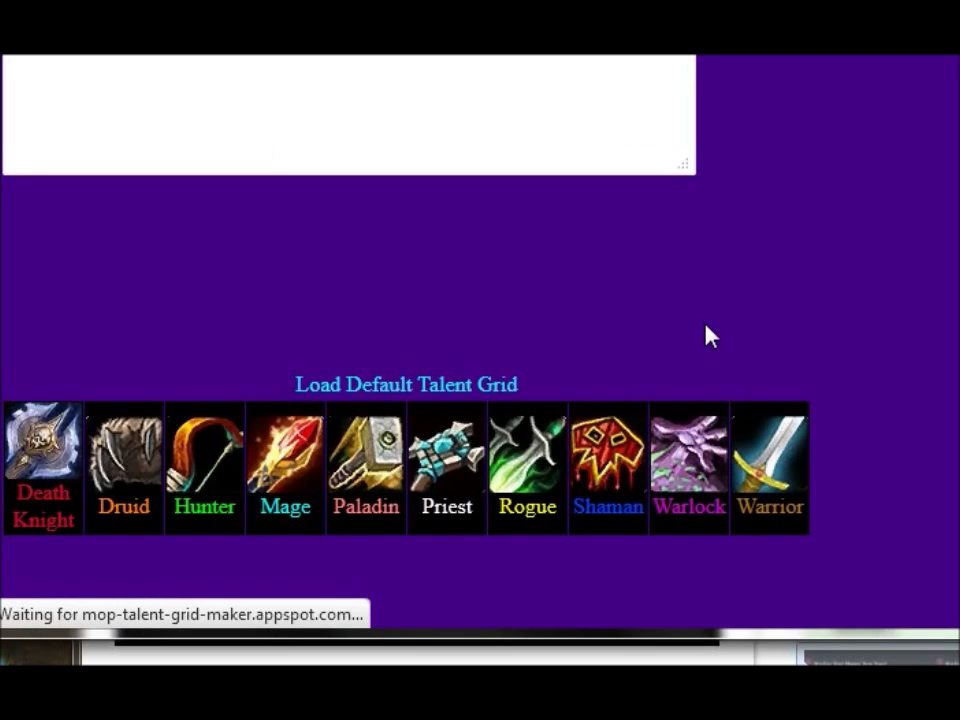
scroll(699, 336, "down", 6)
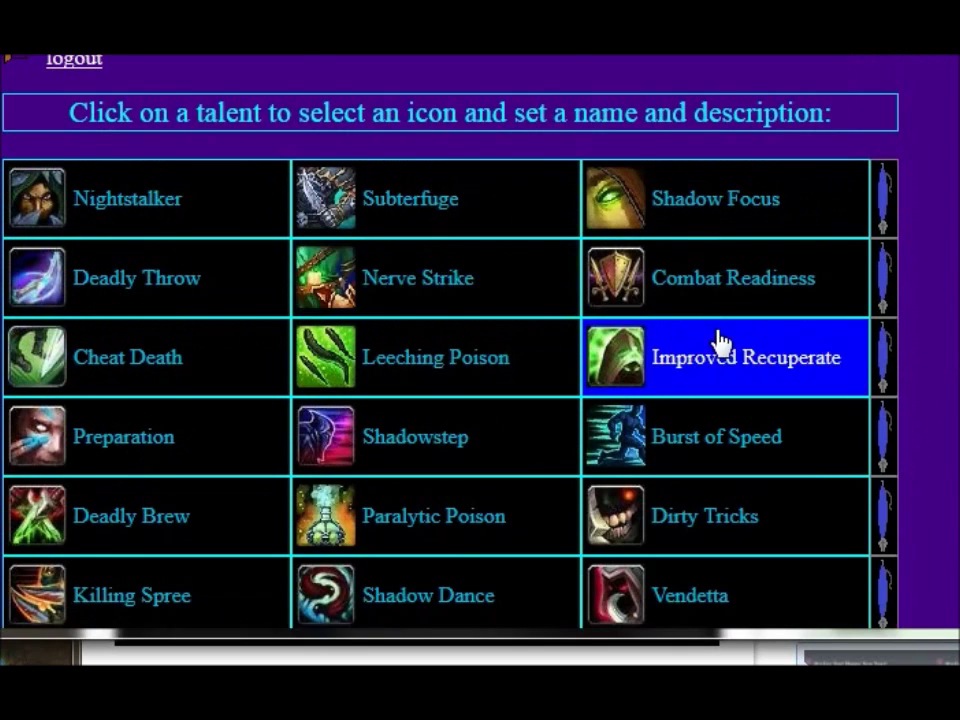
scroll(550, 340, "down", 2)
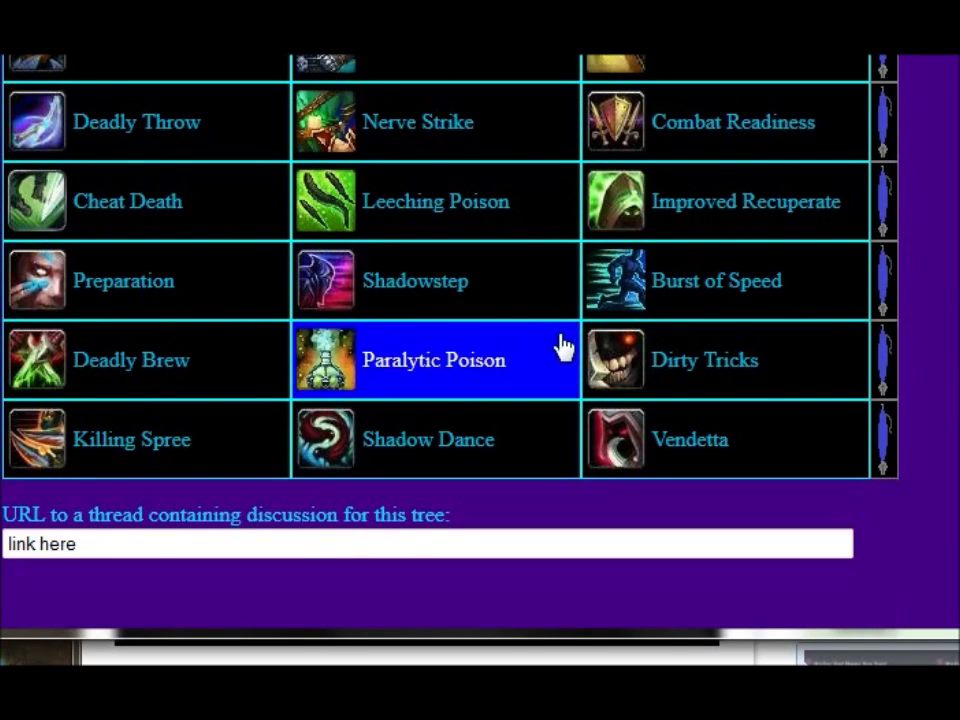
scroll(677, 386, "down", 8)
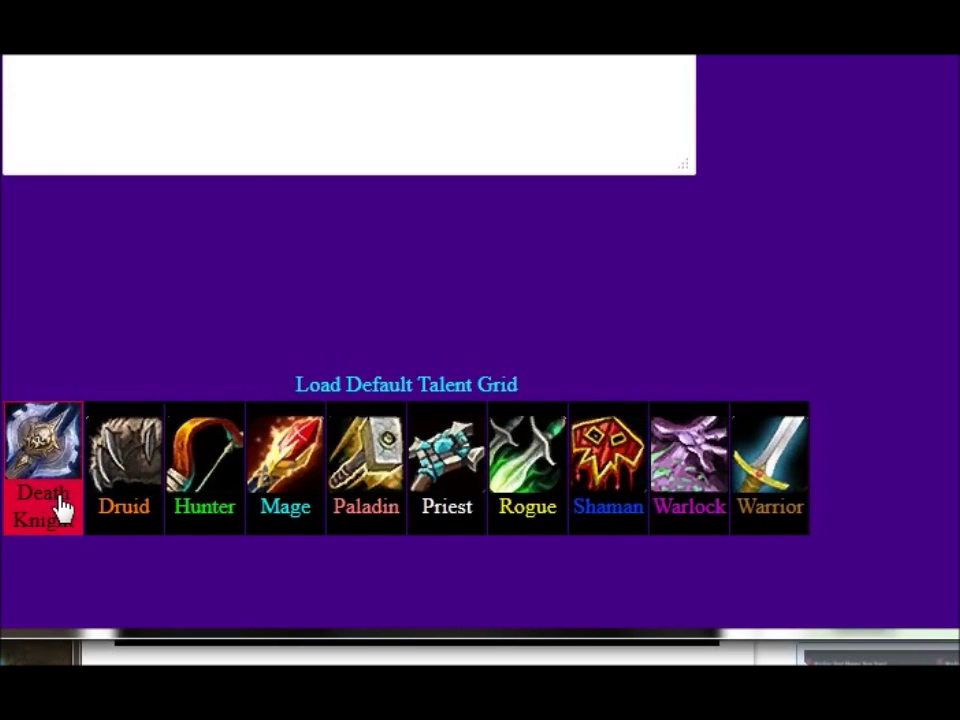
scroll(836, 486, "up", 10)
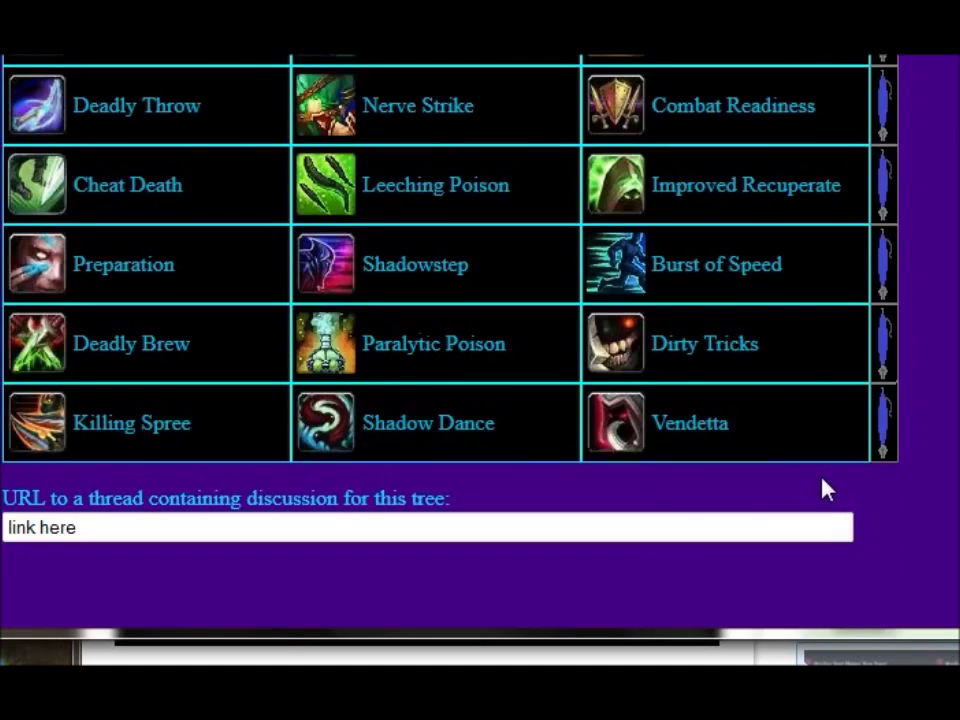
Step: In the default paladin grid, change "Judgement" to "Exorcism" in Burden of Guilt's description and apply the edit
scroll(460, 355, "down", 3)
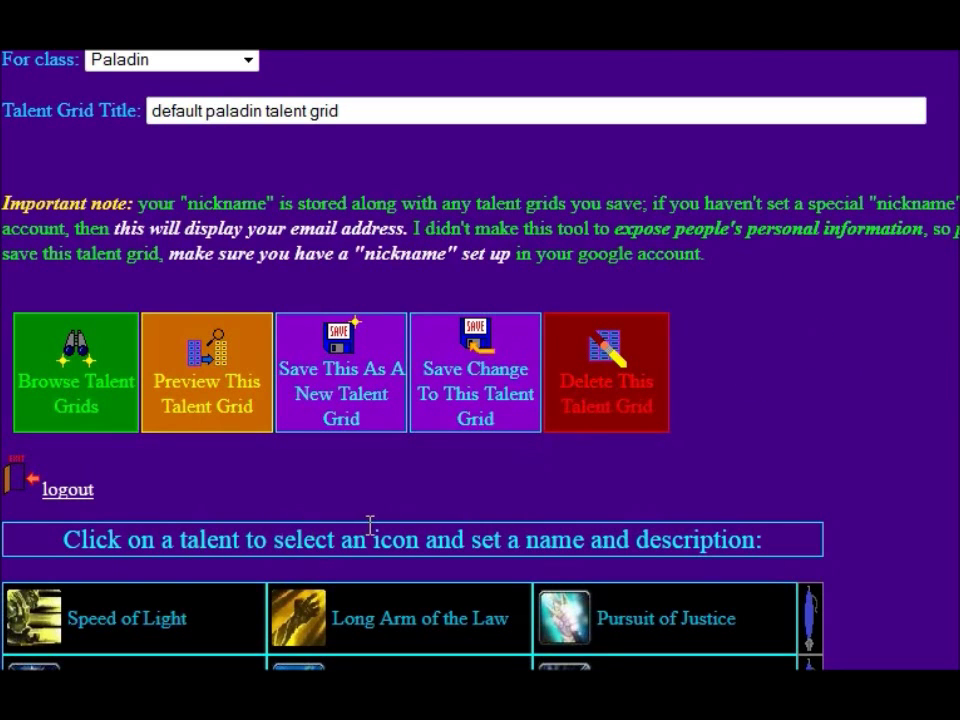
scroll(375, 525, "down", 3)
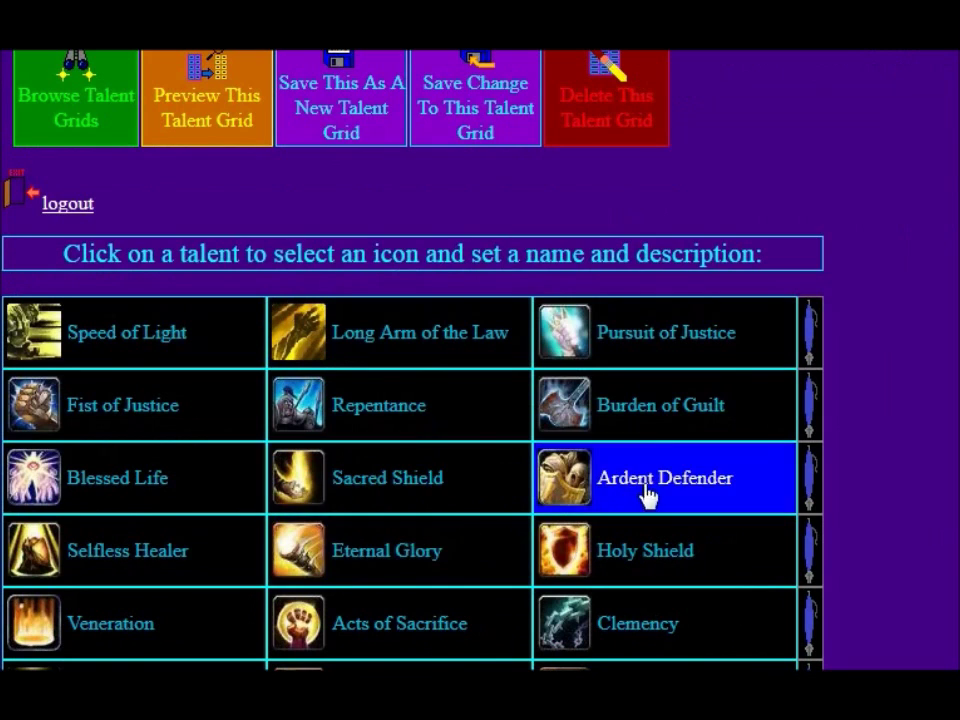
left_click(689, 427)
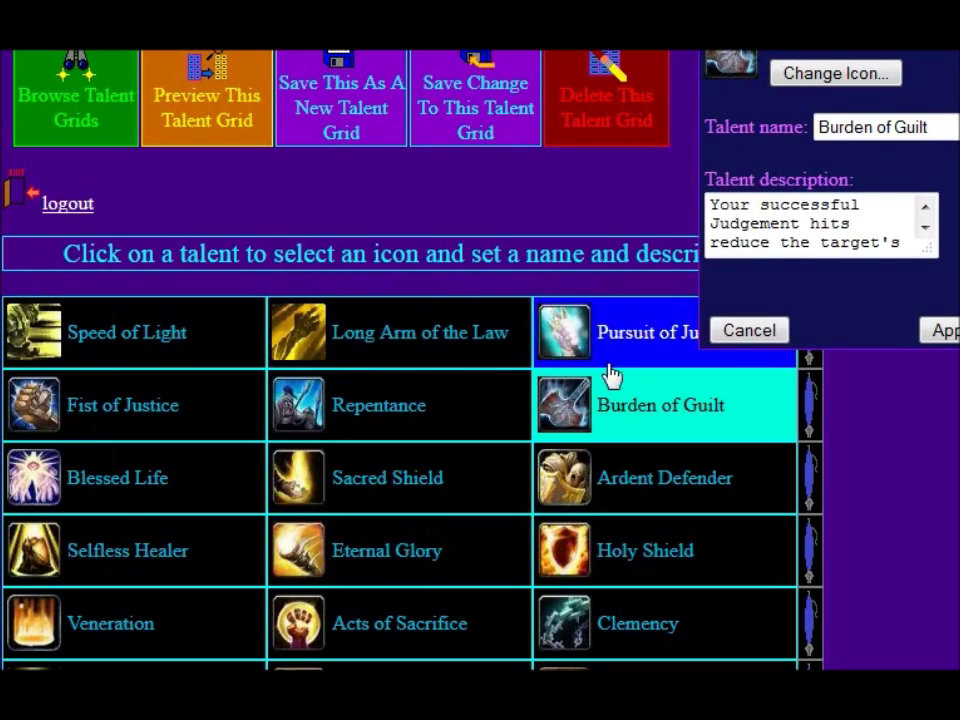
double_click(800, 222)
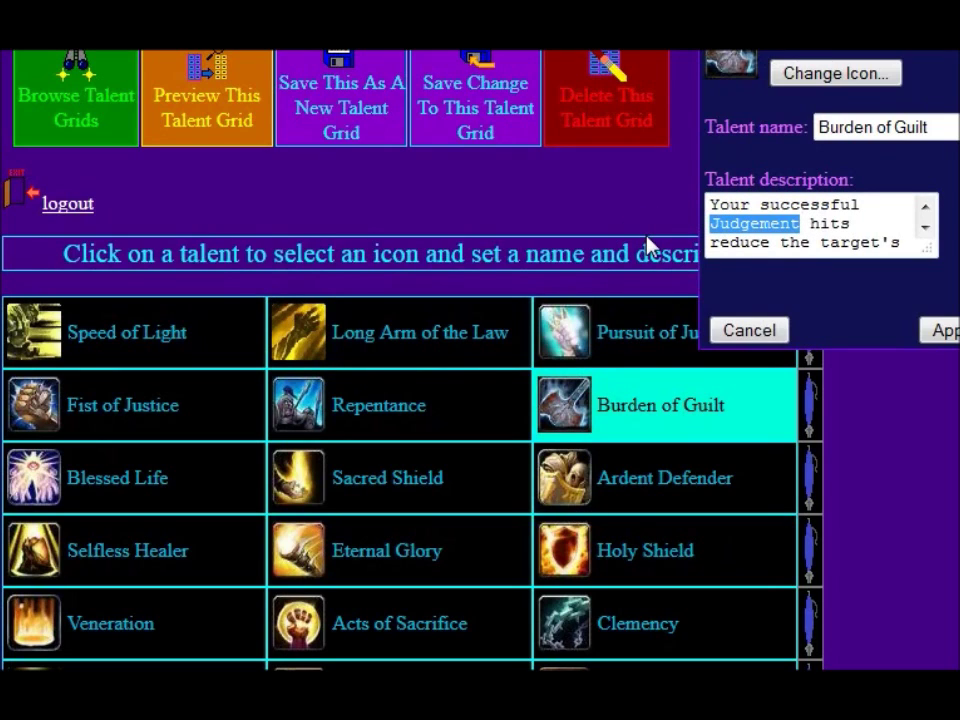
type("Exorcism")
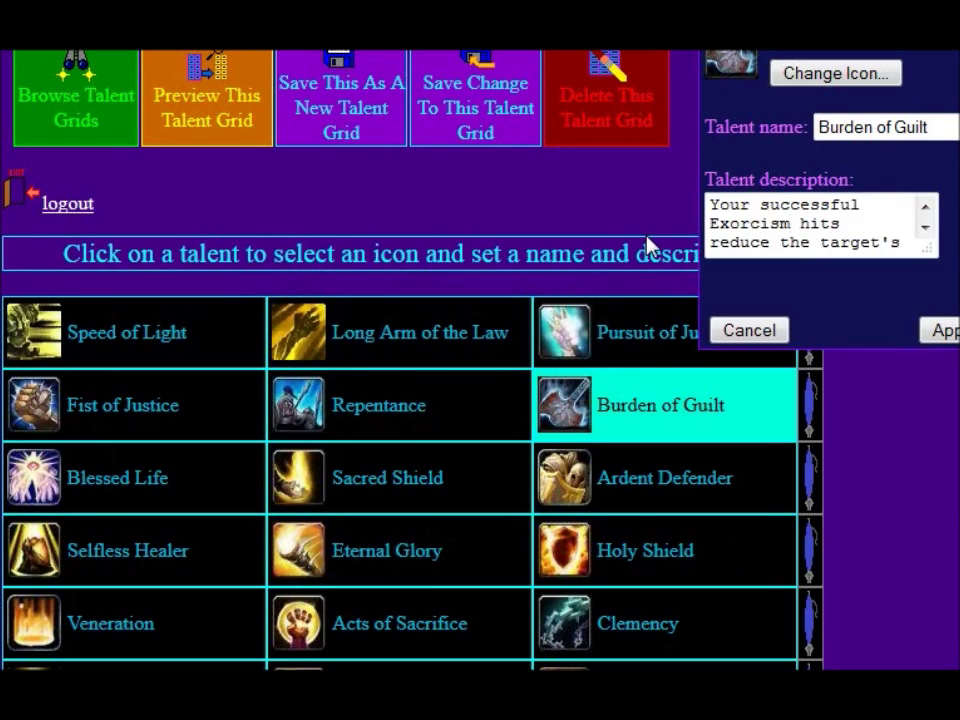
scroll(855, 238, "down", 1)
scroll(855, 238, "down", 3)
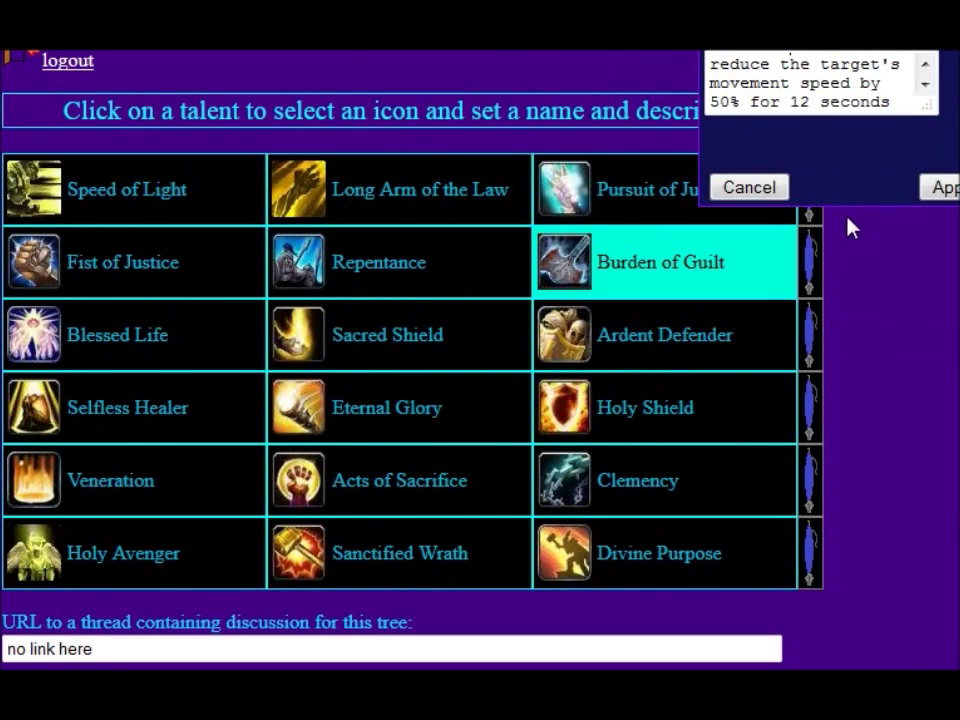
scroll(849, 231, "up", 3)
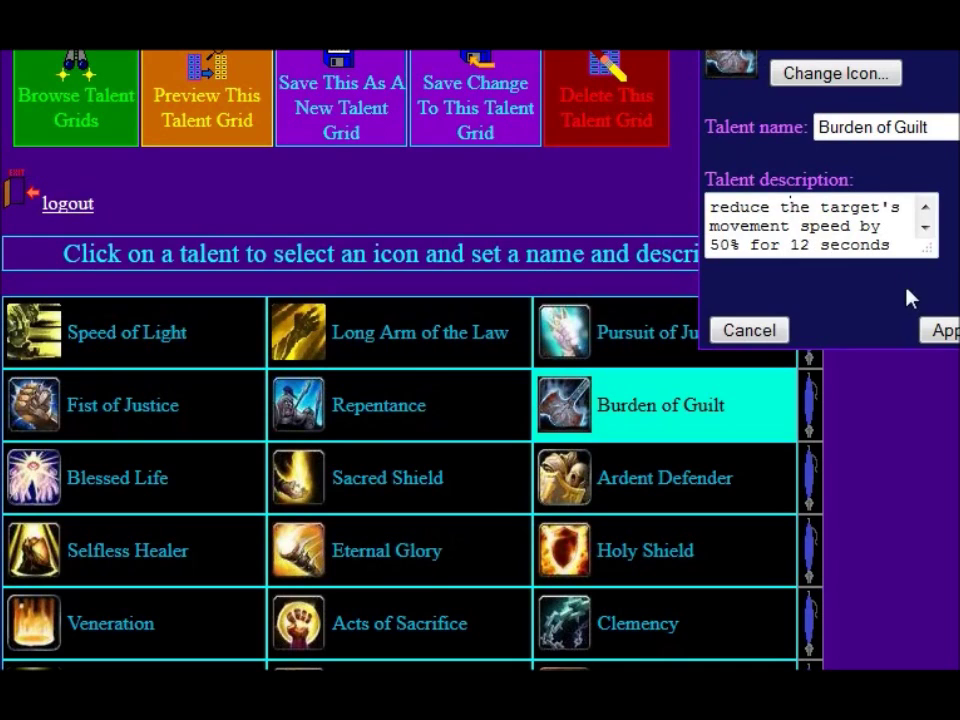
left_click(940, 330)
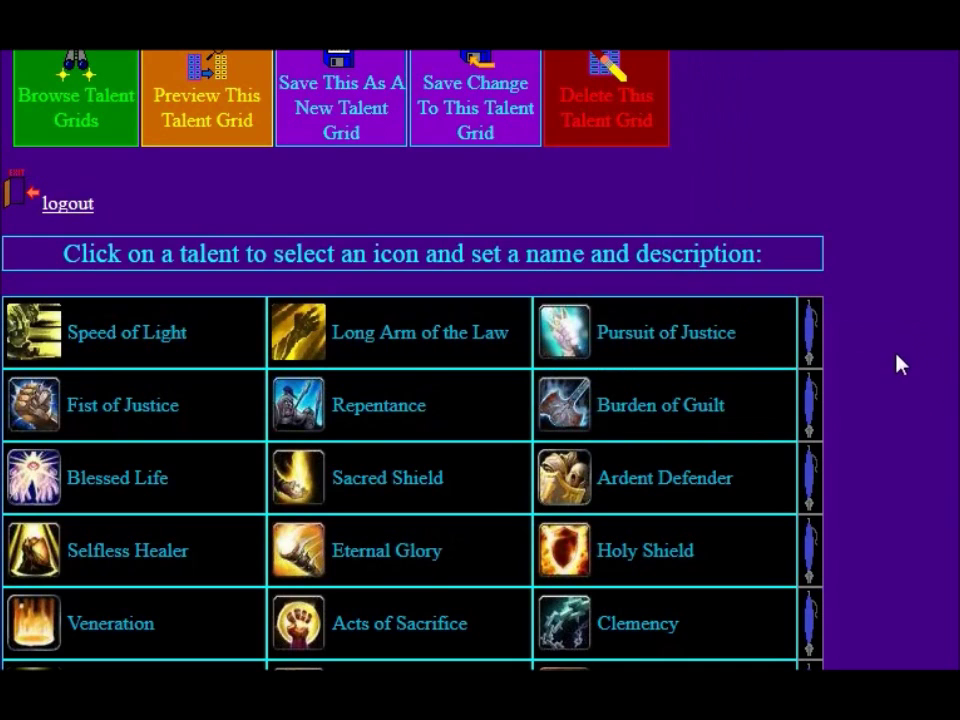
left_click(810, 410)
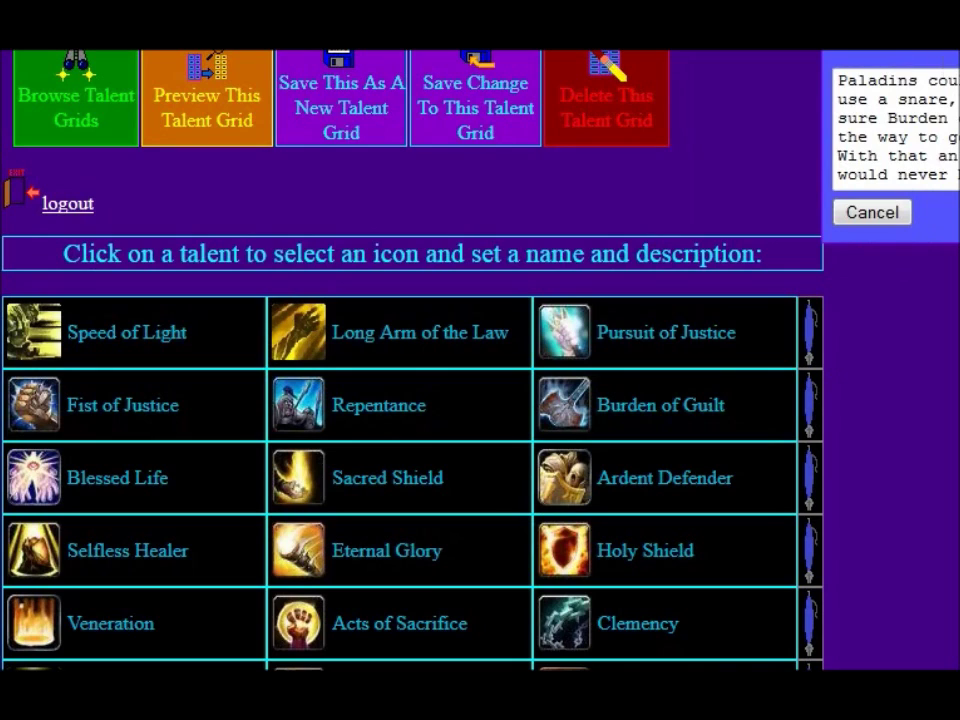
scroll(948, 127, "down", 2)
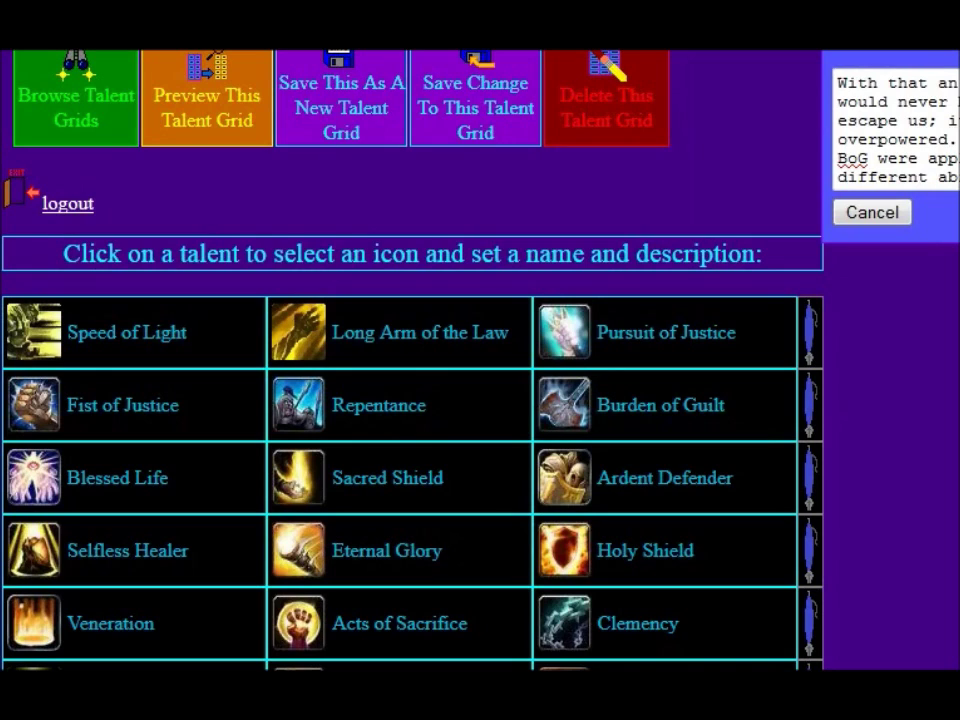
type("Like Exorcis")
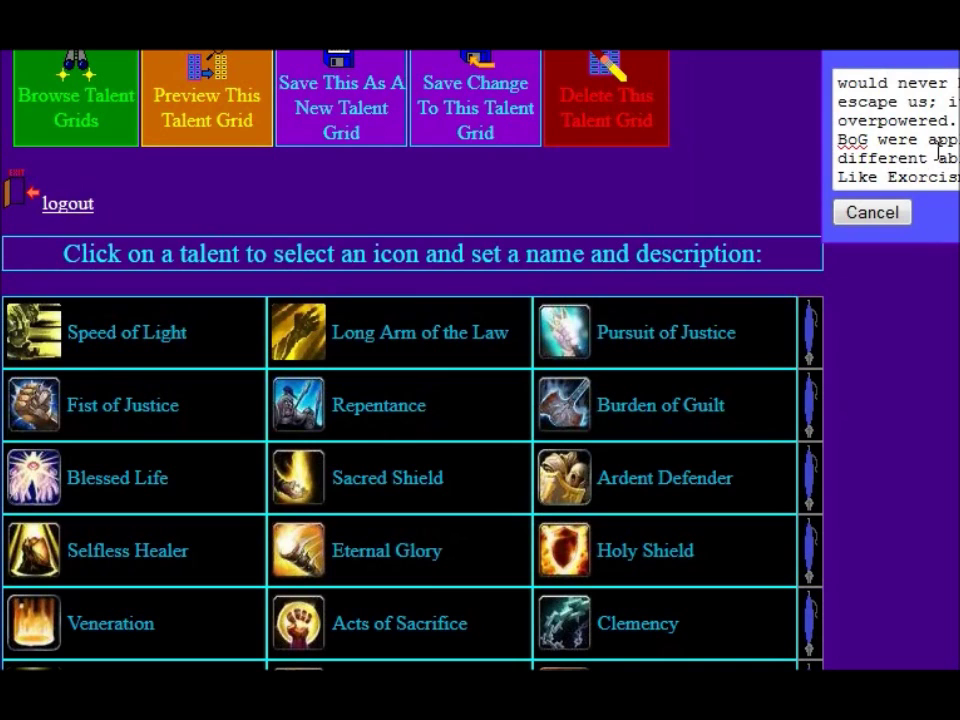
left_click(891, 216)
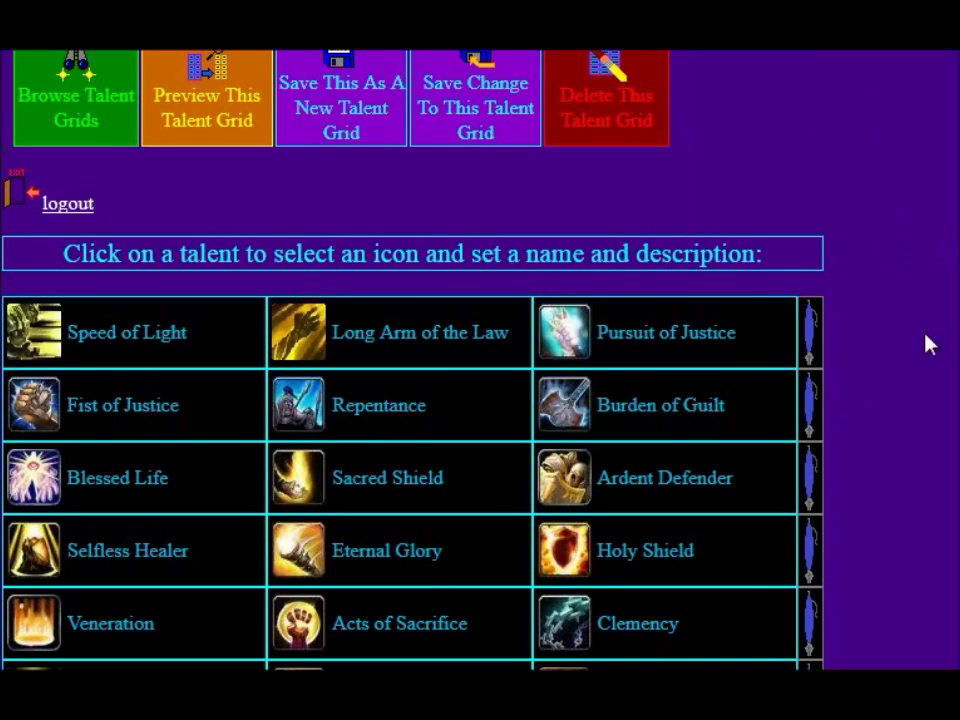
Step: Add "Like Exorcism" to the end of the second talent tier's comment and close the comment editor
left_click(818, 415)
scroll(818, 415, "down", 3)
scroll(818, 415, "up", 3)
scroll(900, 130, "up", 1)
scroll(898, 127, "down", 1)
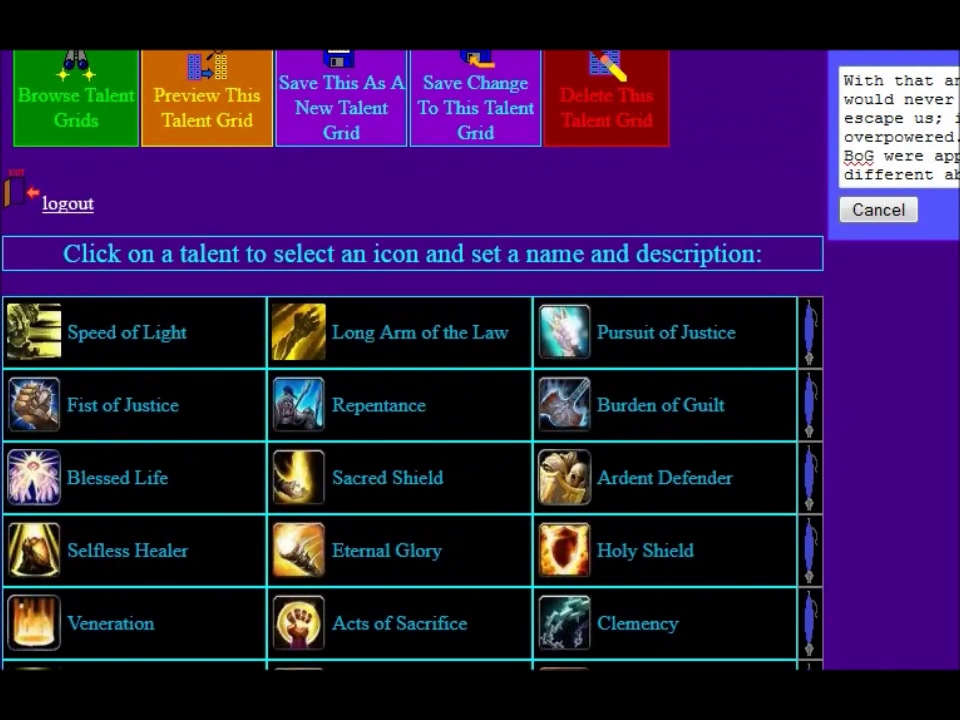
type("Like Exorcis")
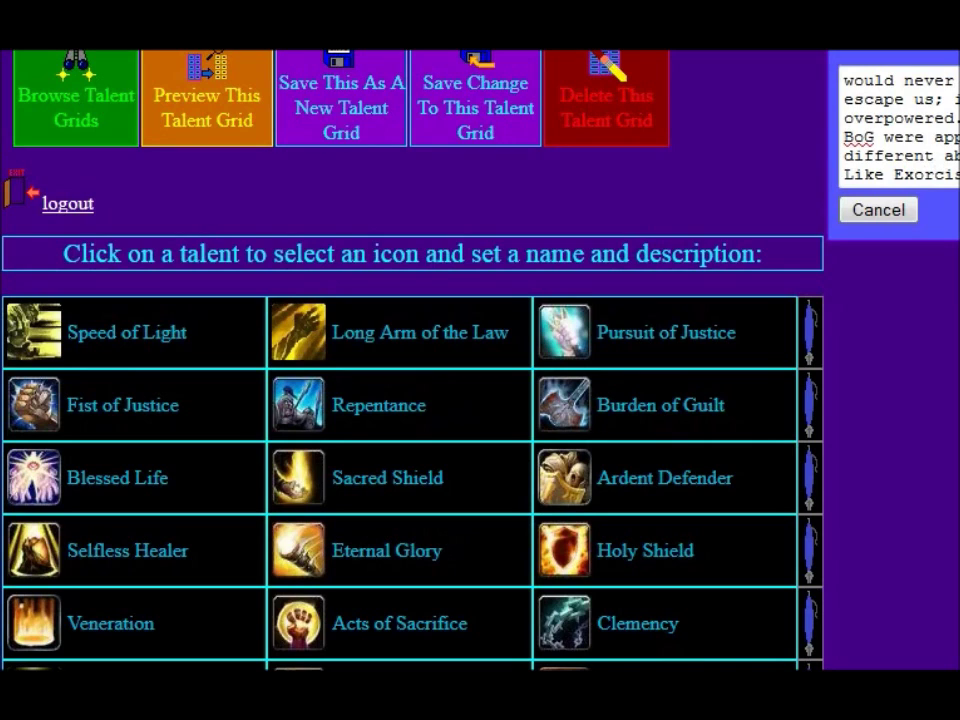
left_click(878, 209)
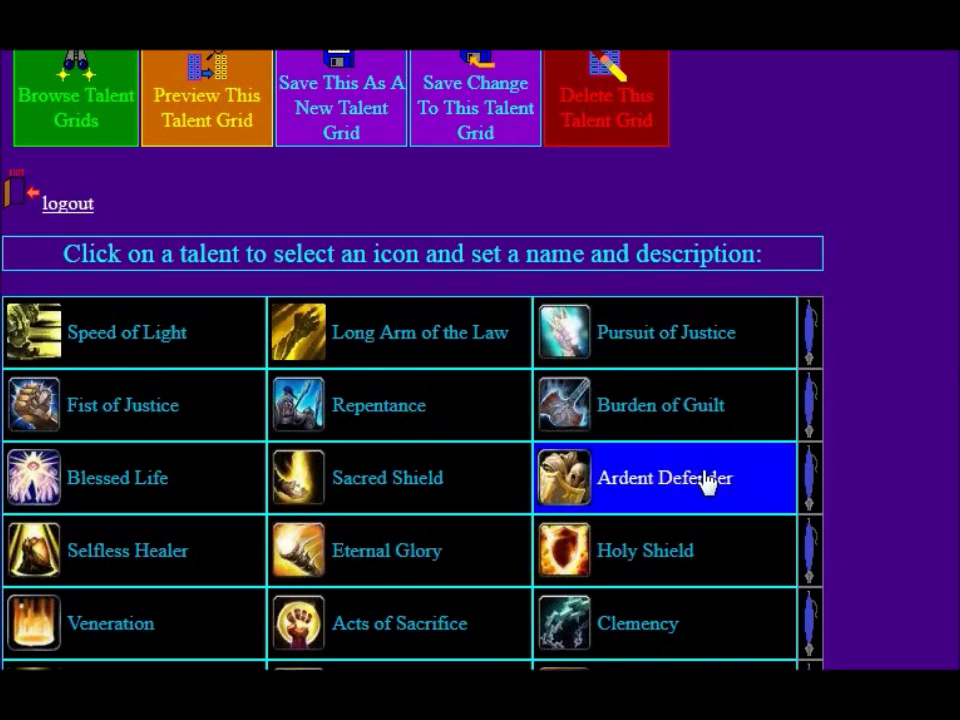
Step: Select the placeholder text in the discussion thread URL field below the paladin talents
scroll(690, 445, "down", 2)
scroll(704, 450, "down", 2)
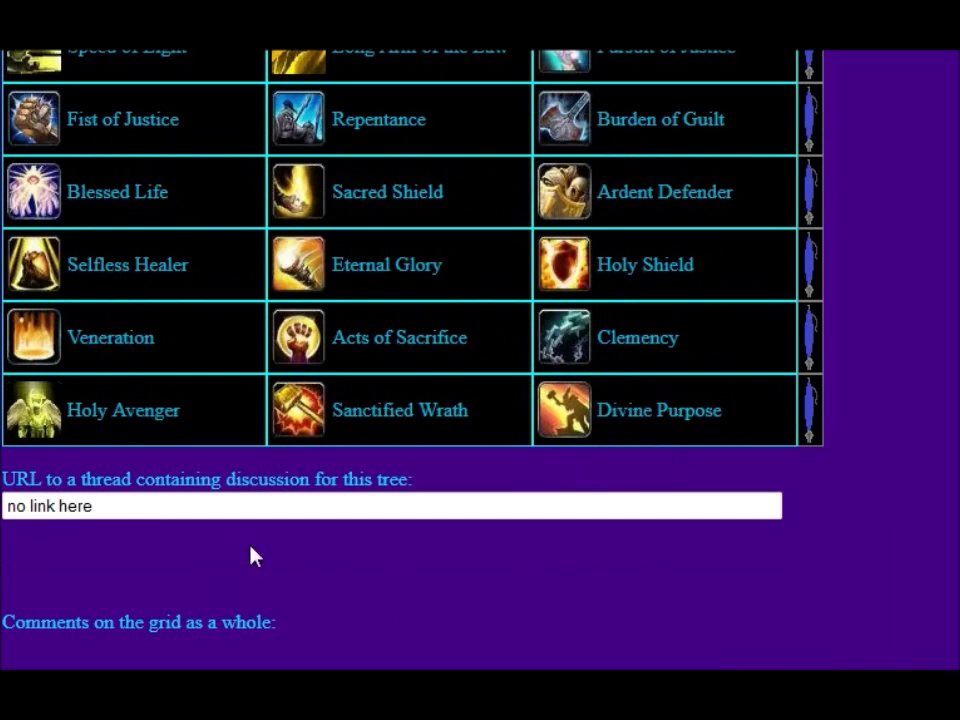
left_click_drag(146, 508, 4, 507)
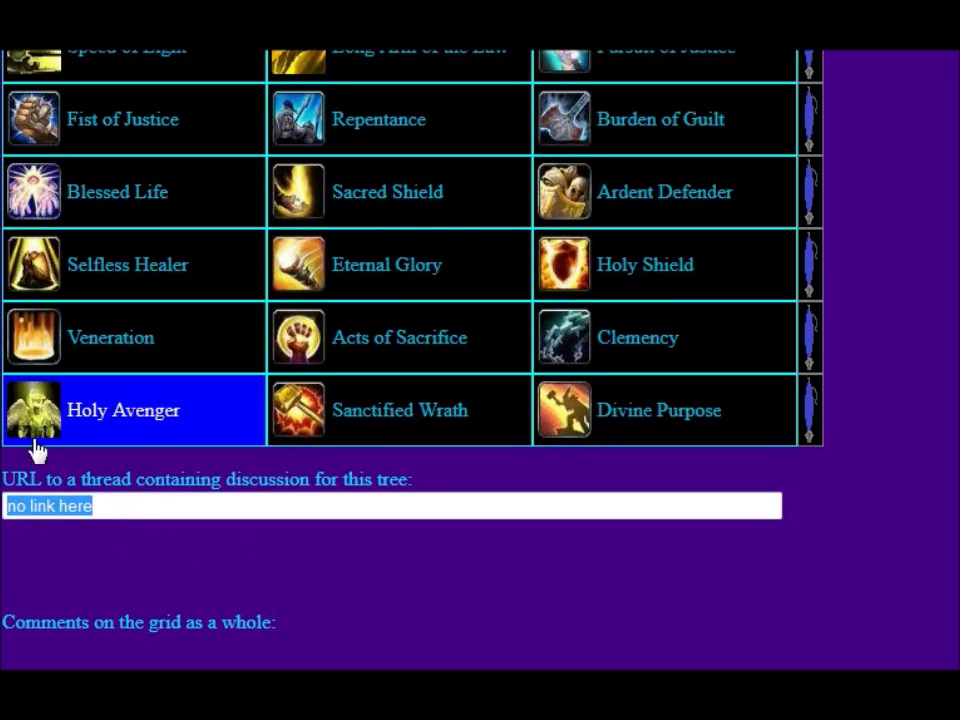
scroll(495, 567, "up", 2)
scroll(497, 567, "down", 2)
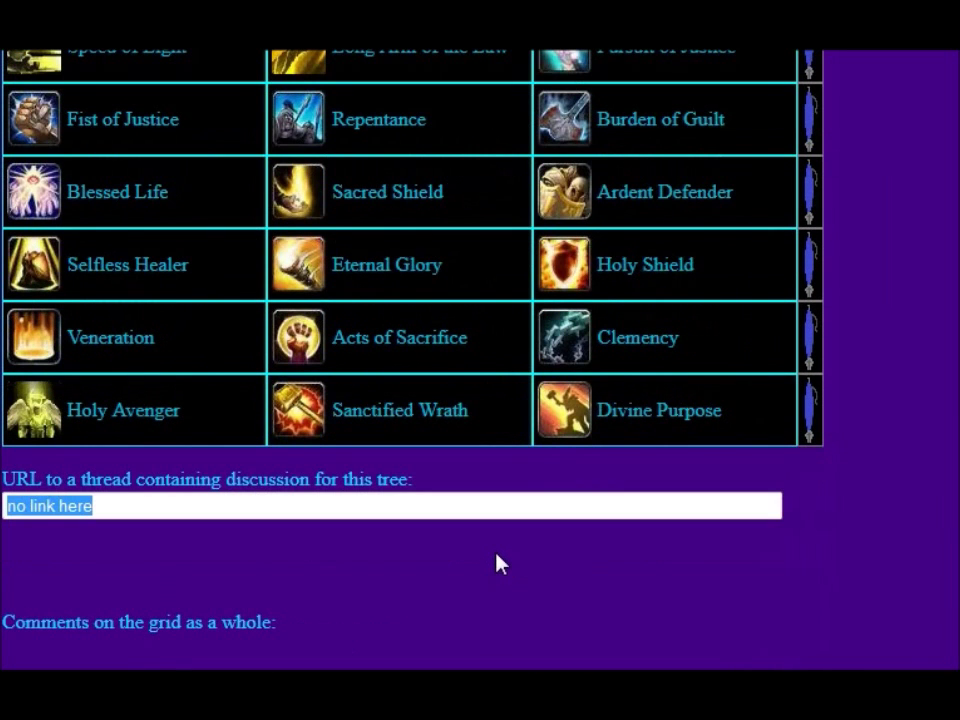
type("http:/")
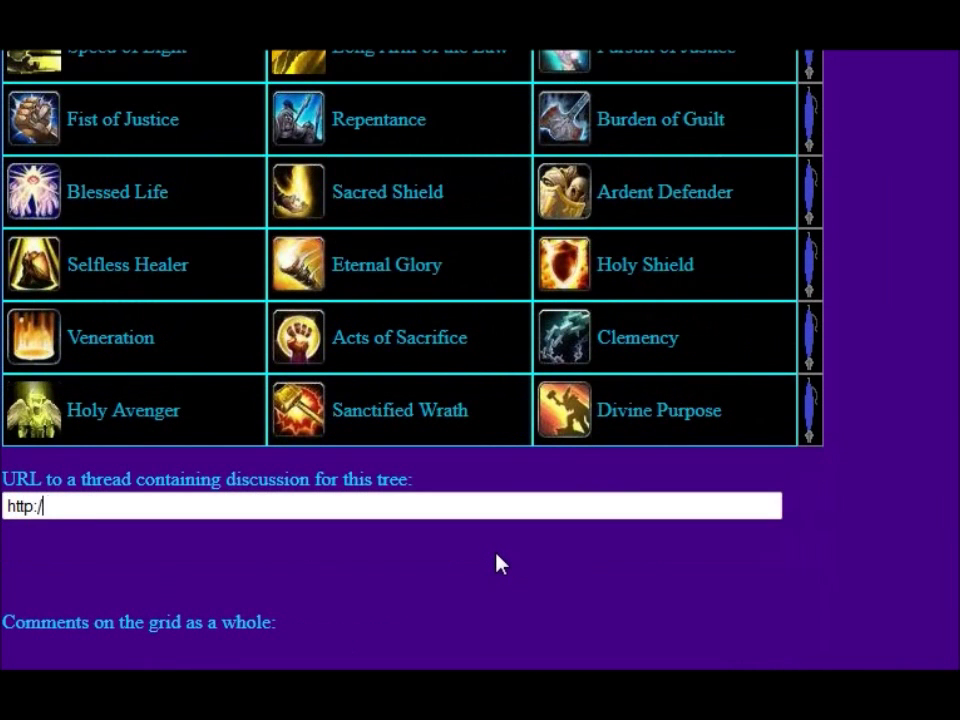
type("/nothing.com")
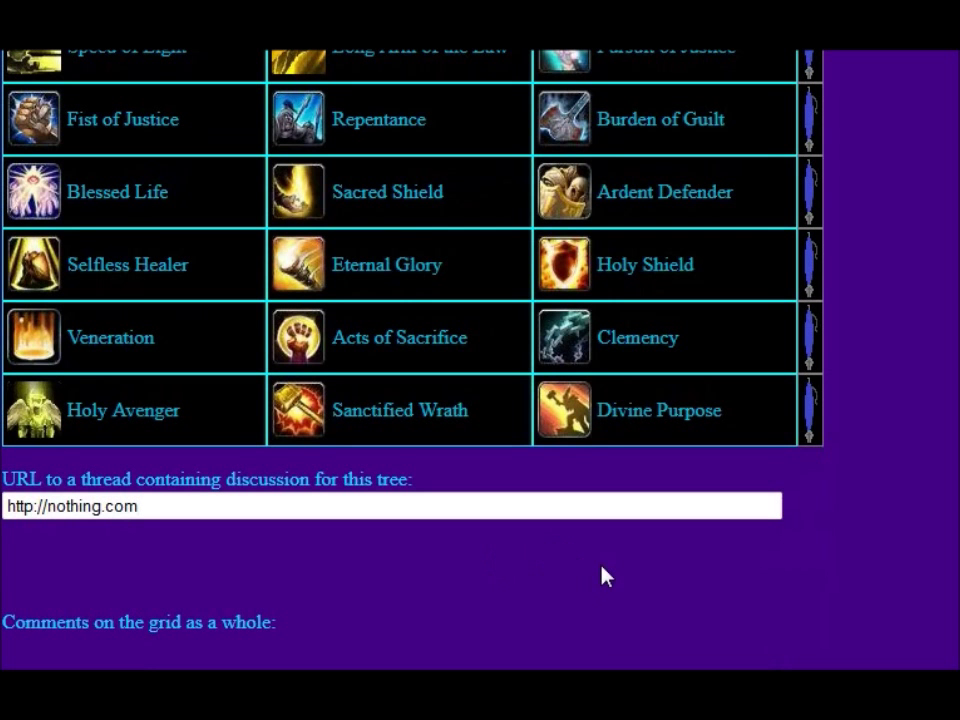
scroll(576, 572, "up", 2)
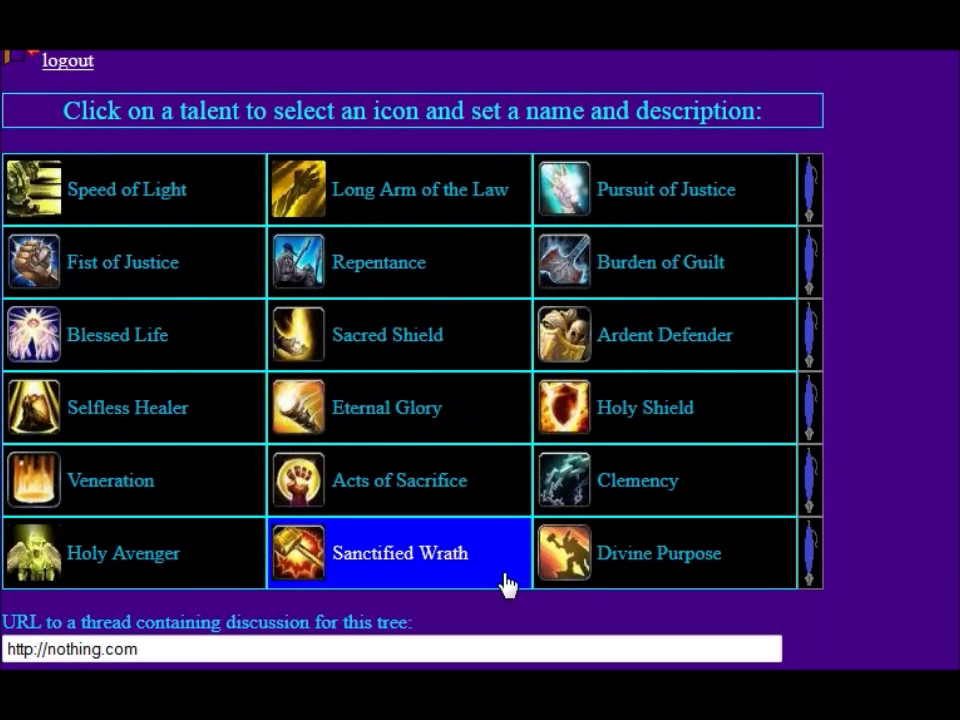
scroll(767, 482, "up", 4)
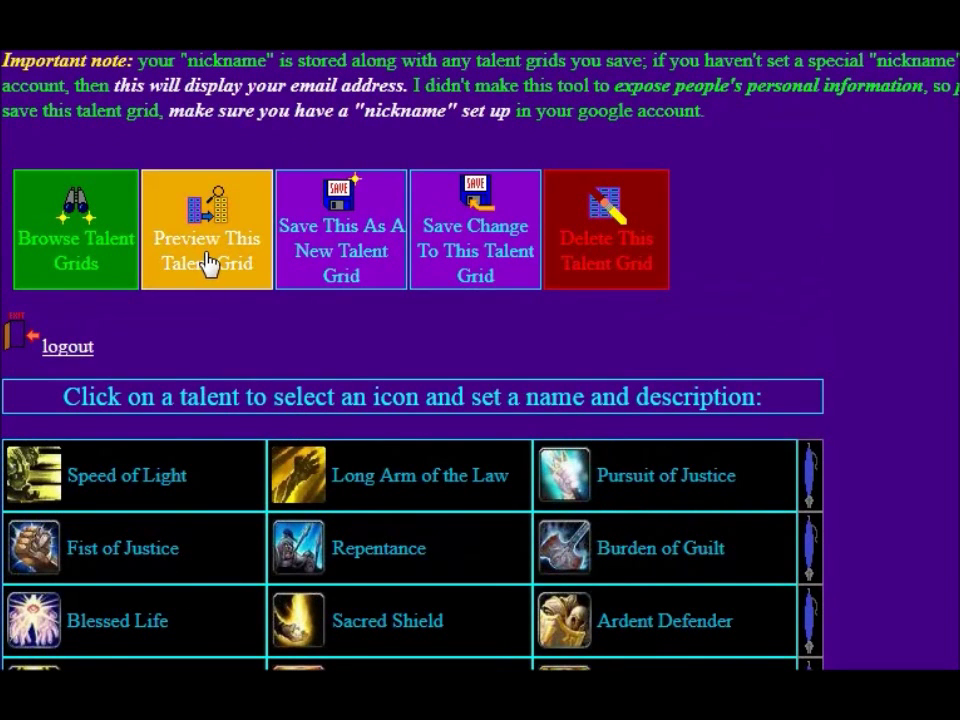
left_click(197, 268)
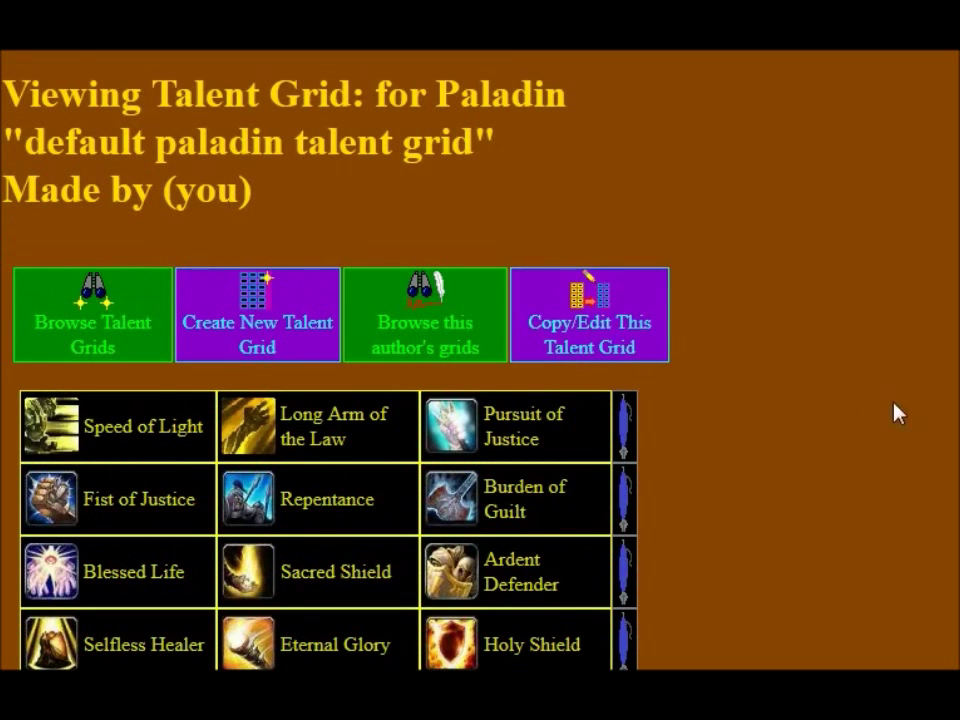
Step: Examine the previewed paladin grid's third-column talent descriptions, the end of the second tier's comment, and the discussion link
scroll(810, 360, "down", 2)
mouse_move(550, 305)
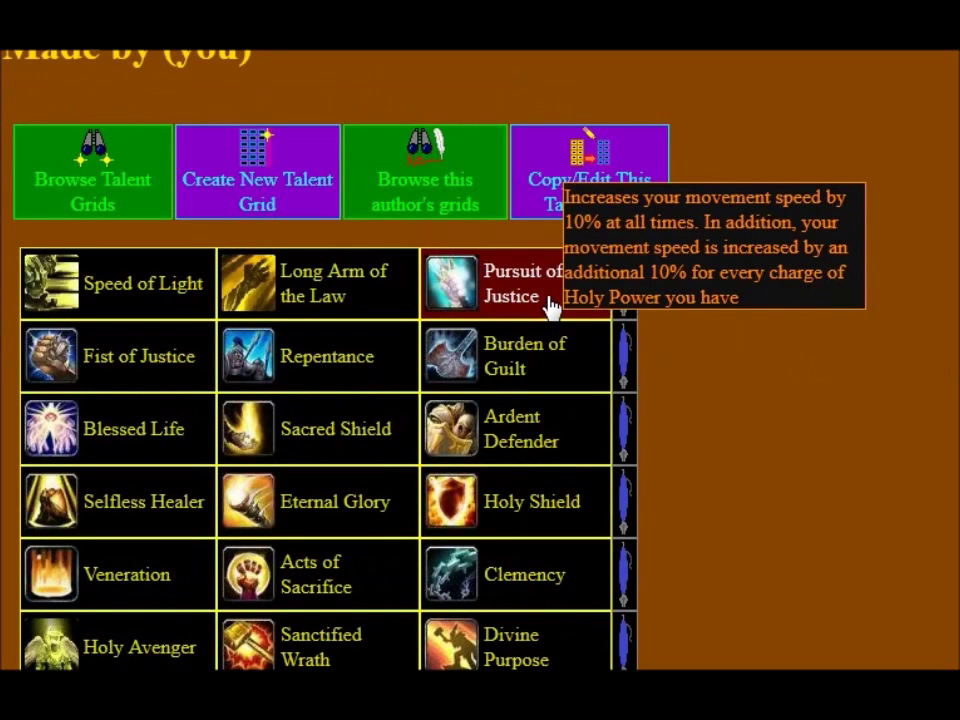
mouse_move(526, 388)
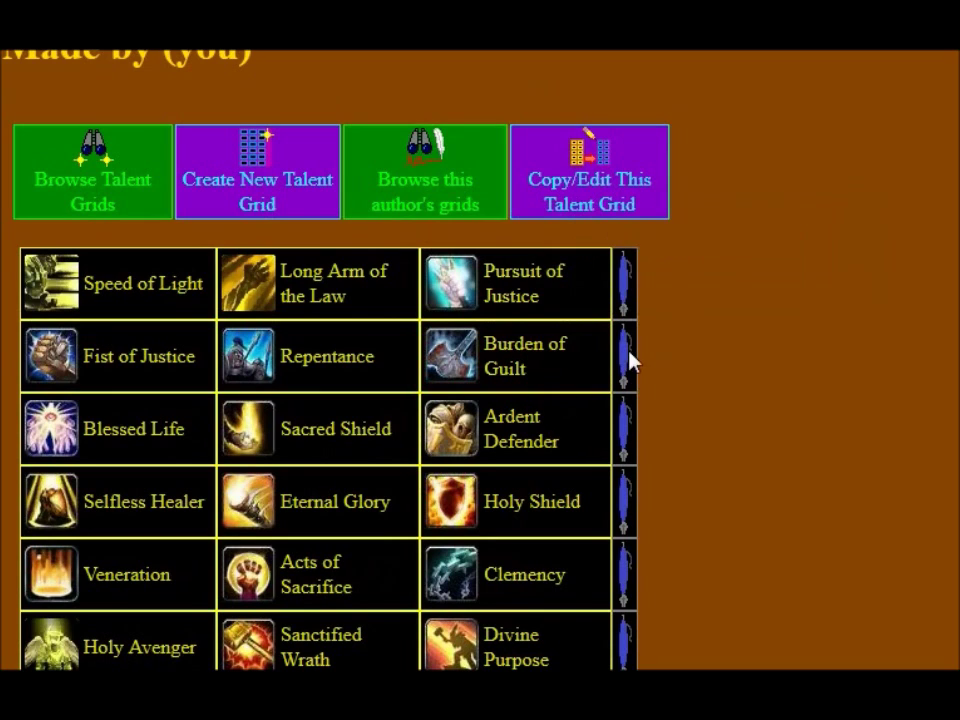
mouse_move(630, 355)
left_click_drag(810, 355, 874, 347)
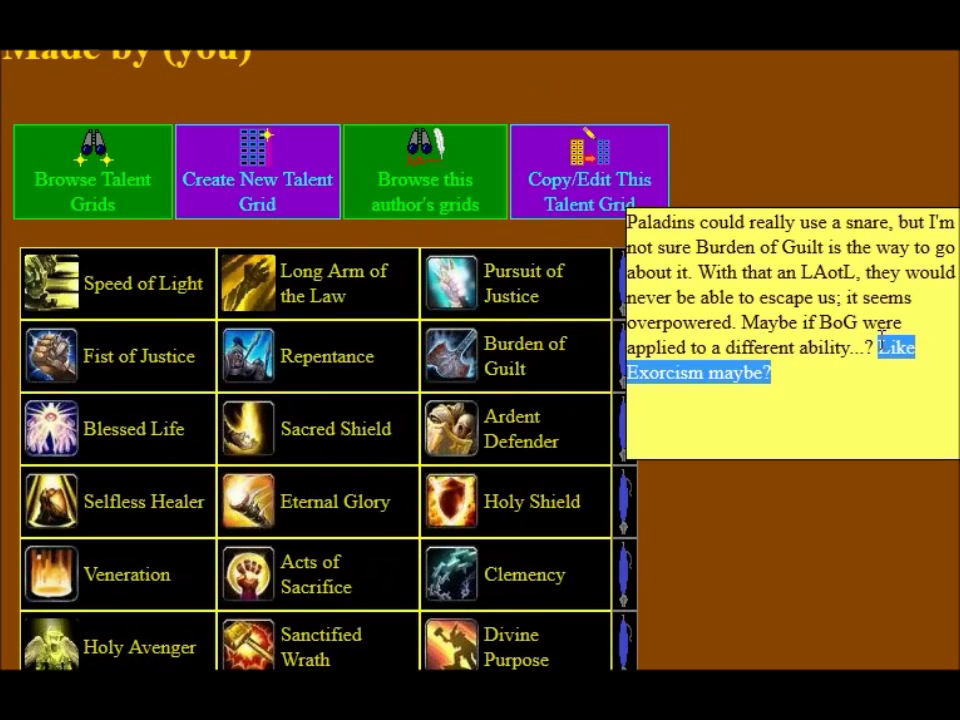
scroll(776, 476, "down", 3)
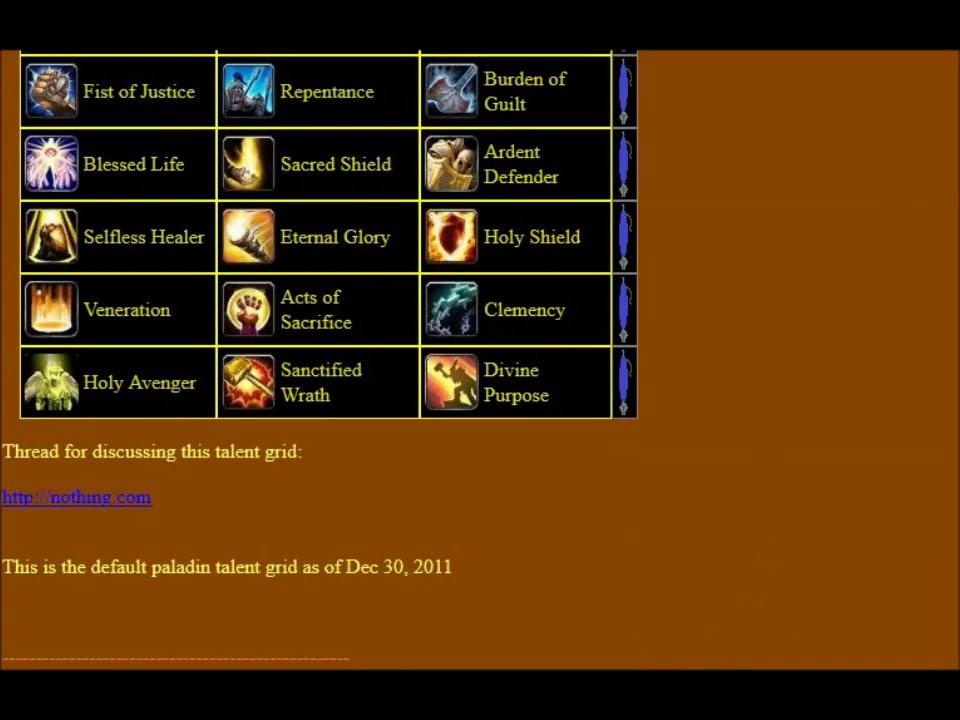
scroll(679, 636, "up", 3)
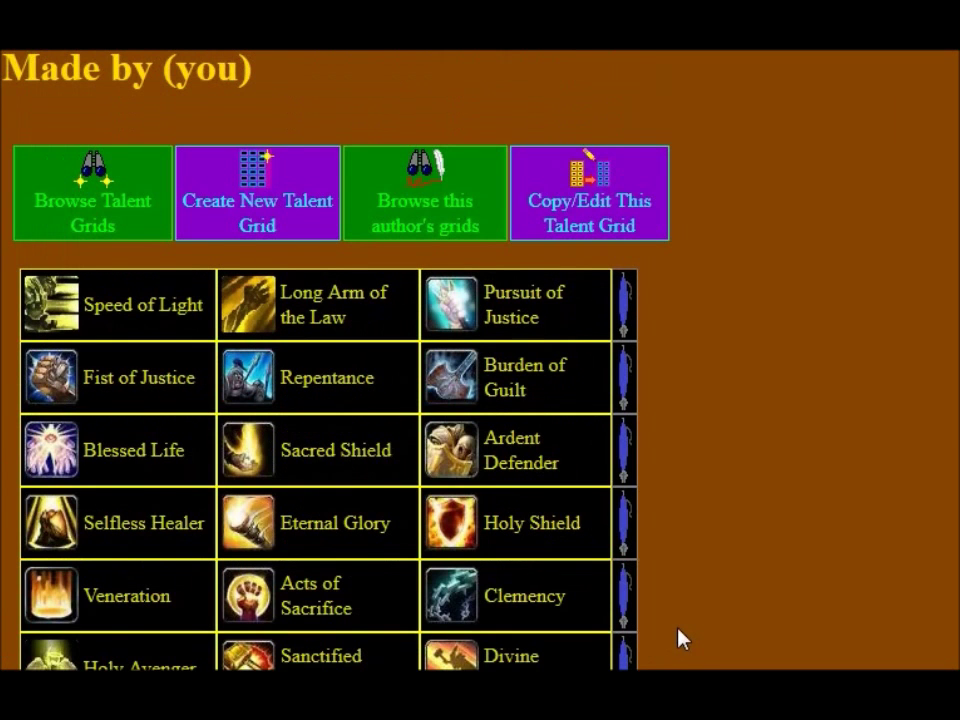
scroll(679, 636, "down", 3)
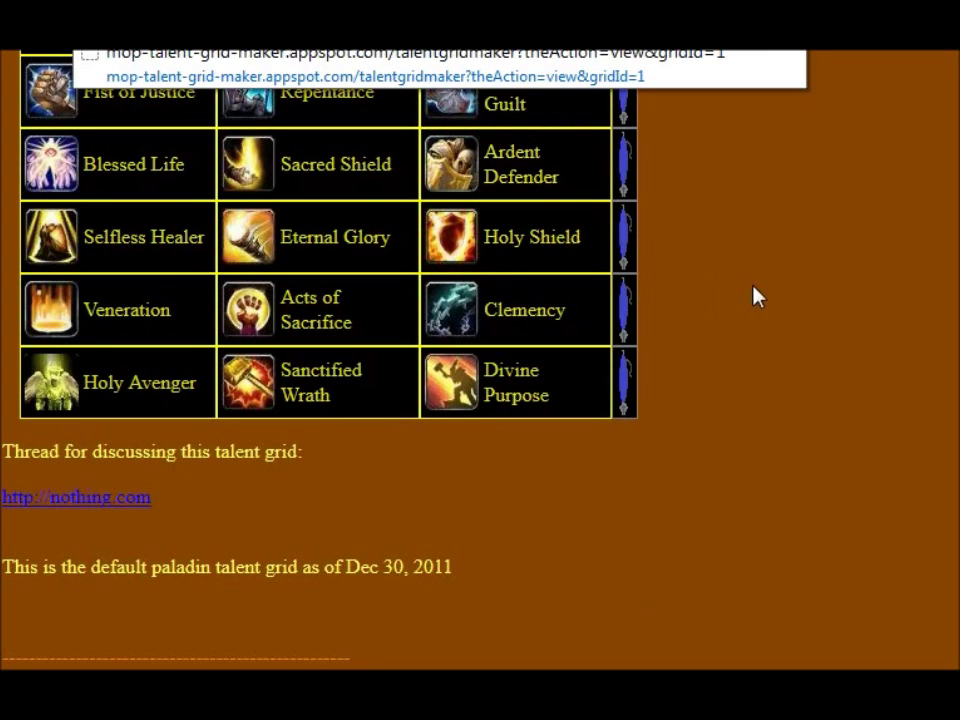
Step: Load the view page for grid ID 1 and inspect the Pursuit of Justice and Burden of Guilt talents
key("Return")
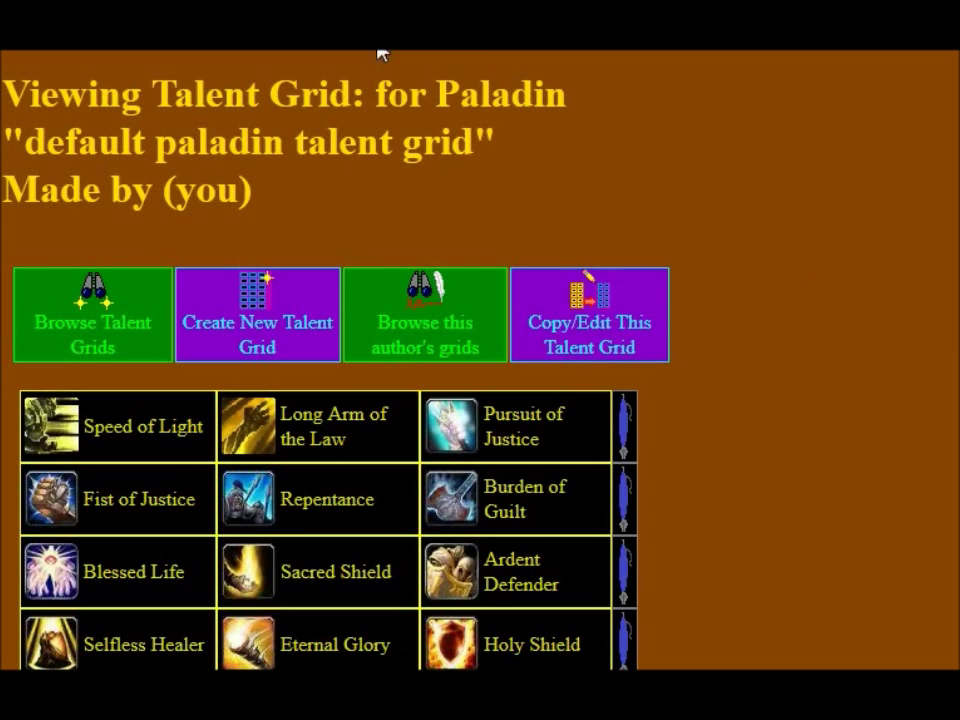
mouse_move(437, 407)
mouse_move(497, 526)
Step: Browse the list of talent grids and open the "default rogue talent grid"
left_click(152, 343)
scroll(460, 490, "down", 3)
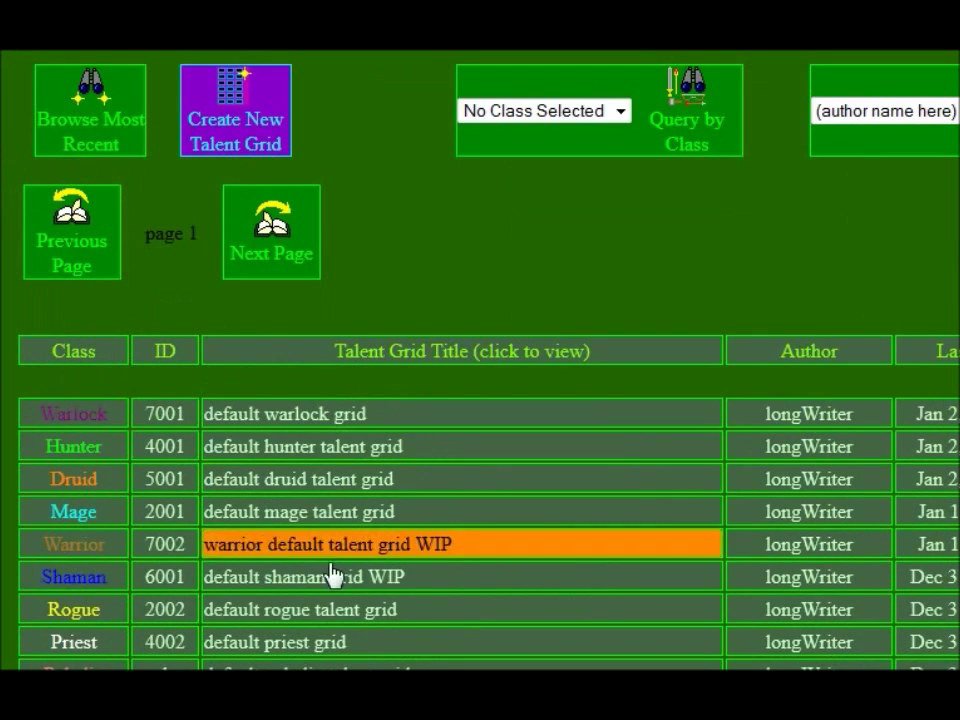
left_click(372, 625)
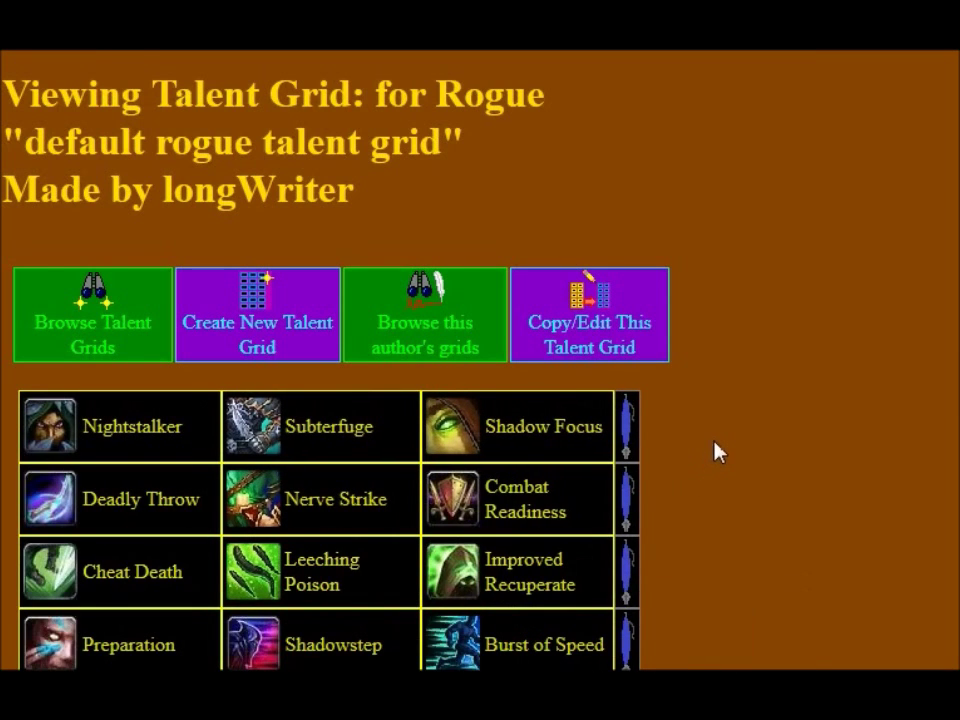
Step: Pick Subterfuge, Combat Readiness and Improved Recuperate in the first three tiers of the rogue grid
scroll(712, 452, "down", 2)
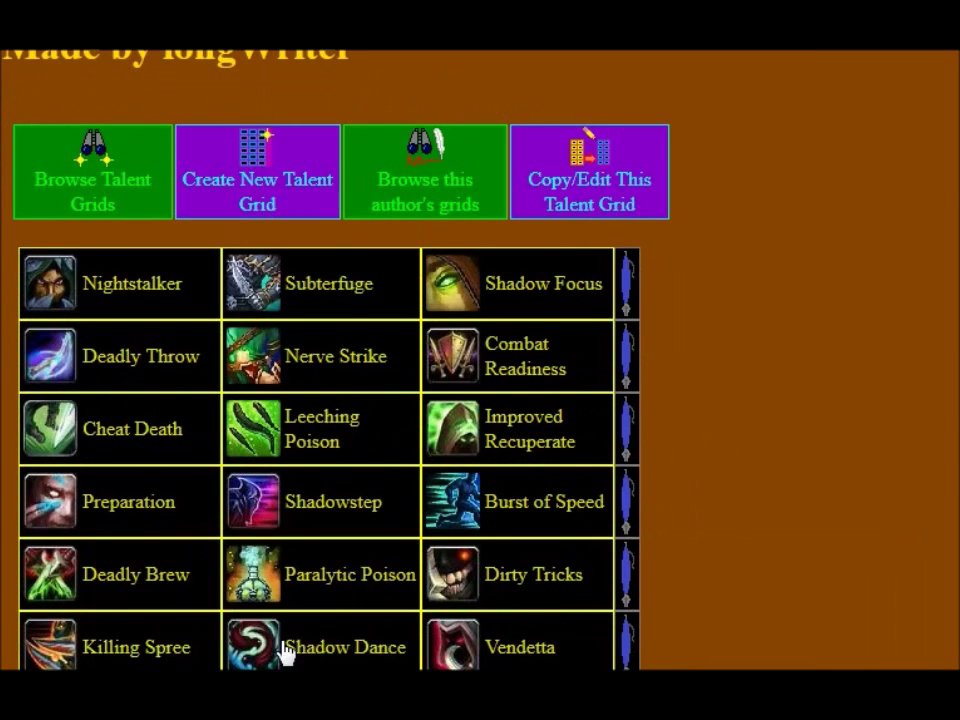
left_click(407, 310)
left_click(500, 360)
left_click(527, 468)
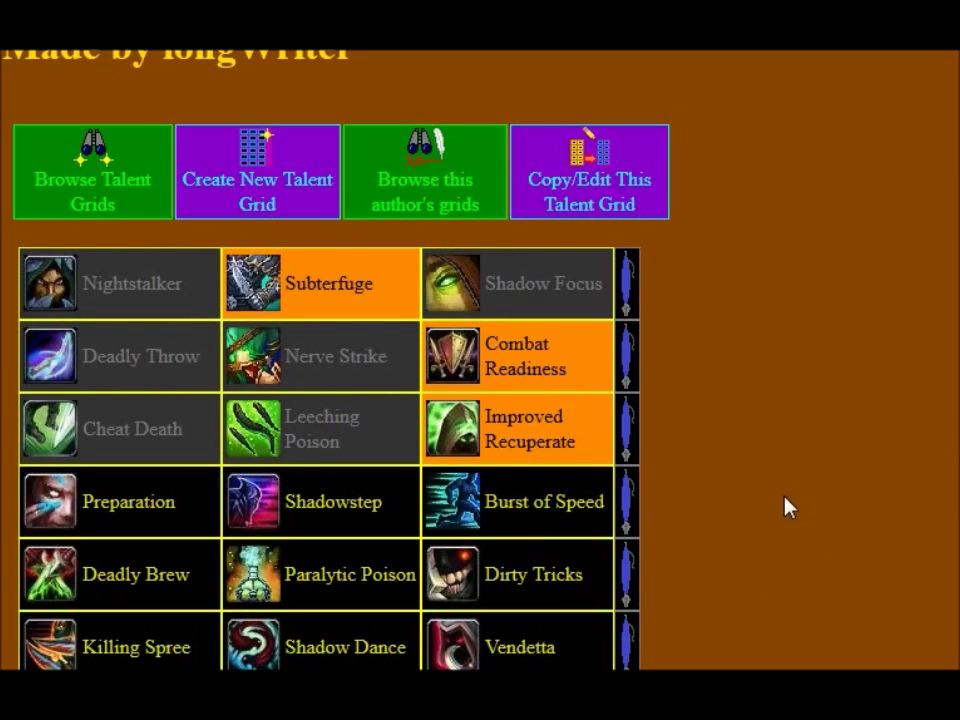
scroll(766, 512, "down", 2)
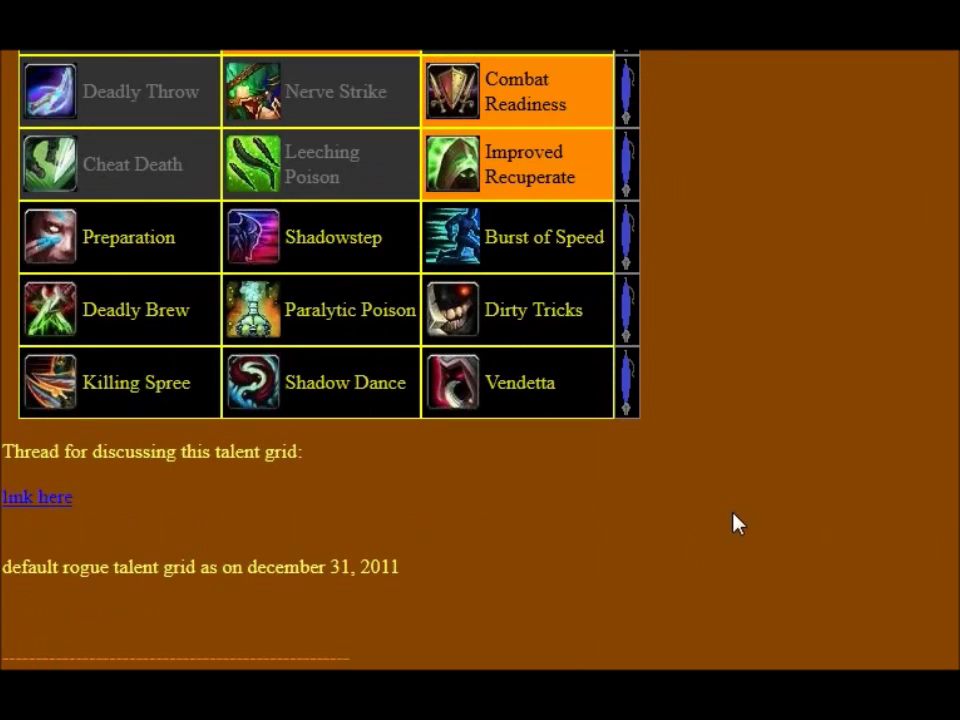
Step: Start creating a new, blank talent grid
scroll(726, 537, "up", 3)
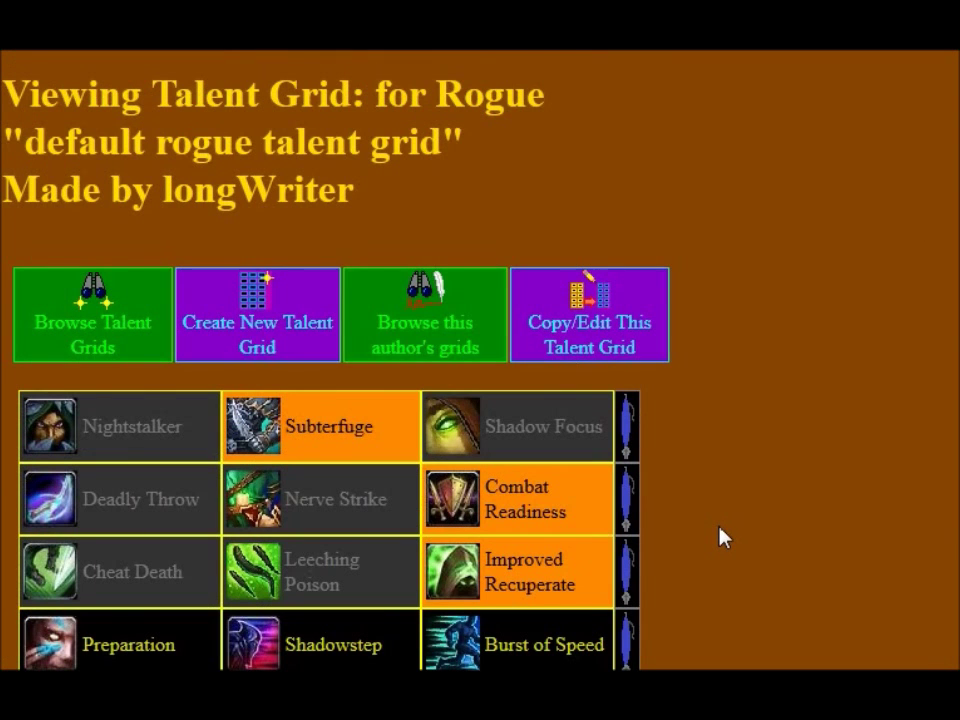
left_click(298, 343)
scroll(722, 468, "down", 4)
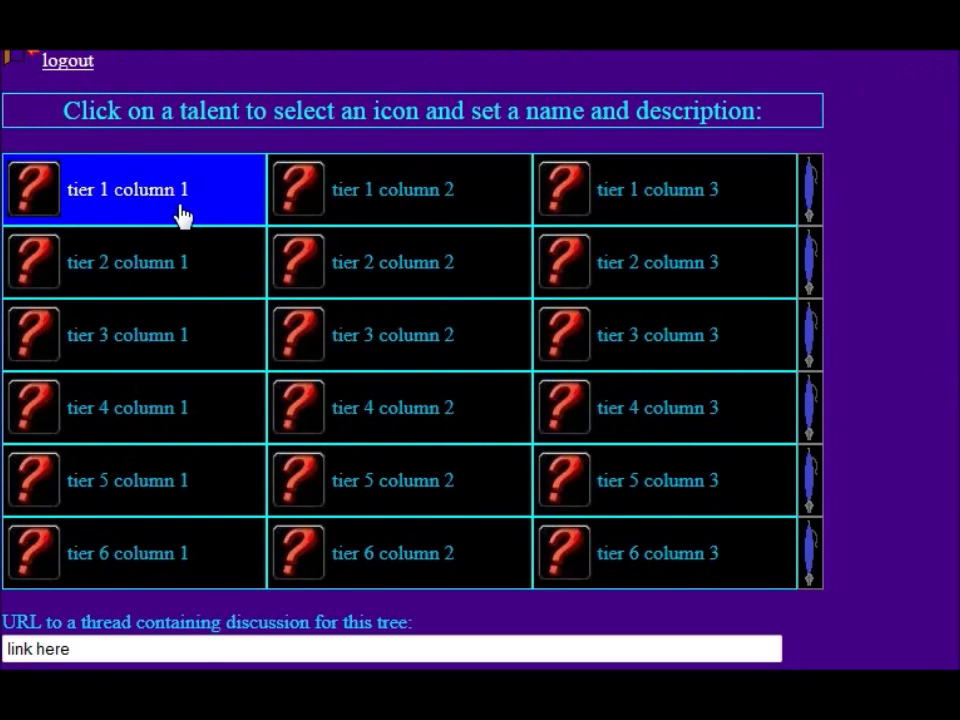
scroll(190, 300, "up", 1)
left_click(184, 345)
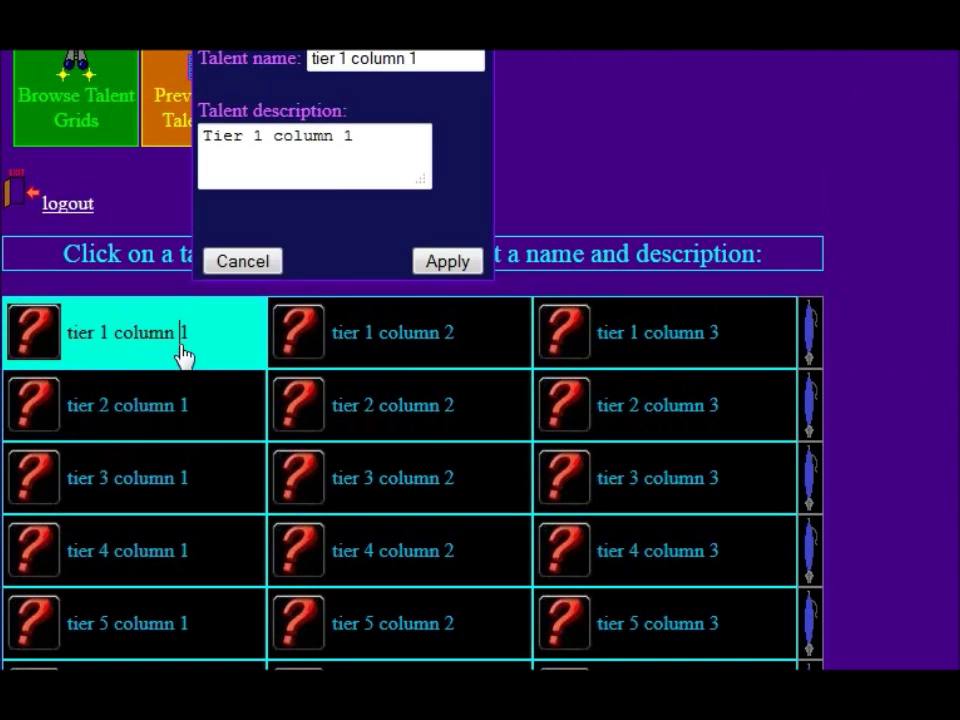
scroll(344, 177, "up", 1)
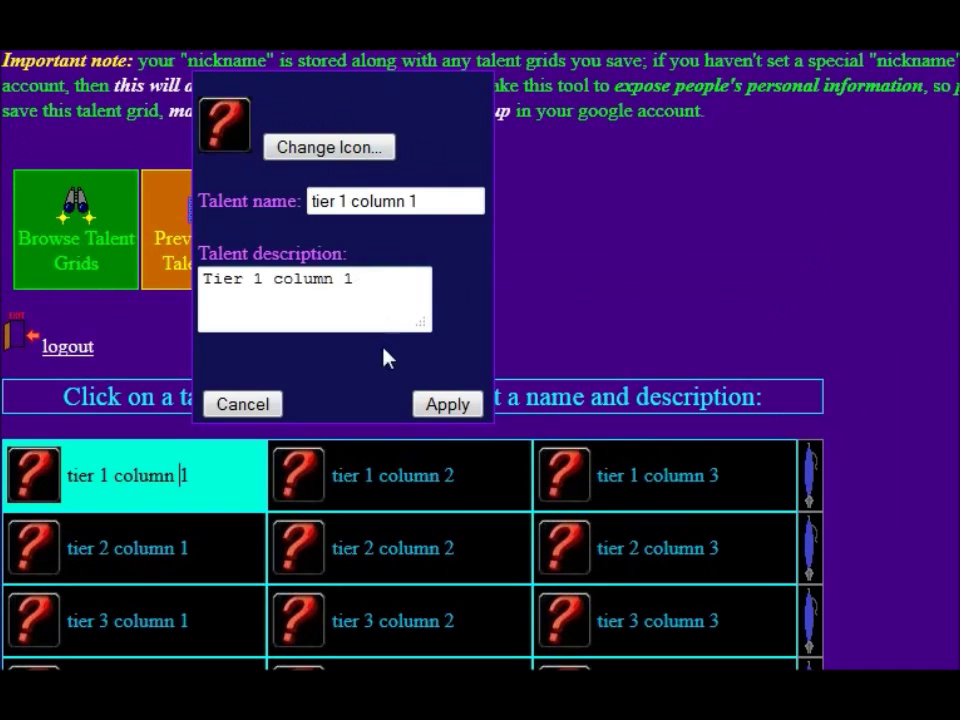
left_click(253, 404)
Step: Set the new talent grid's class to Monk
scroll(264, 349, "up", 2)
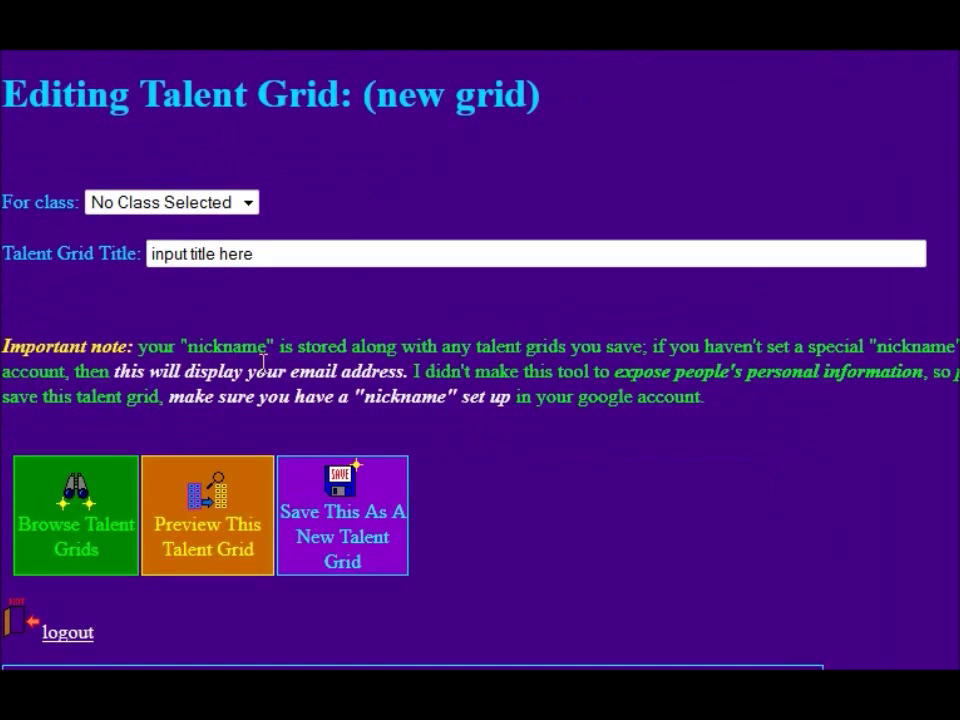
left_click(247, 204)
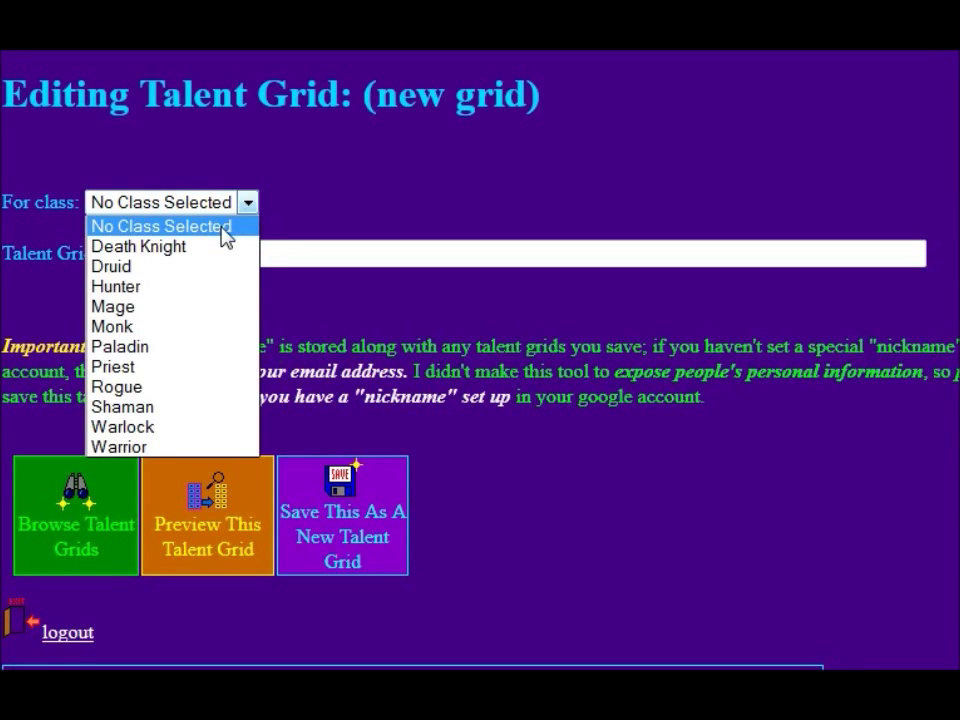
left_click(165, 326)
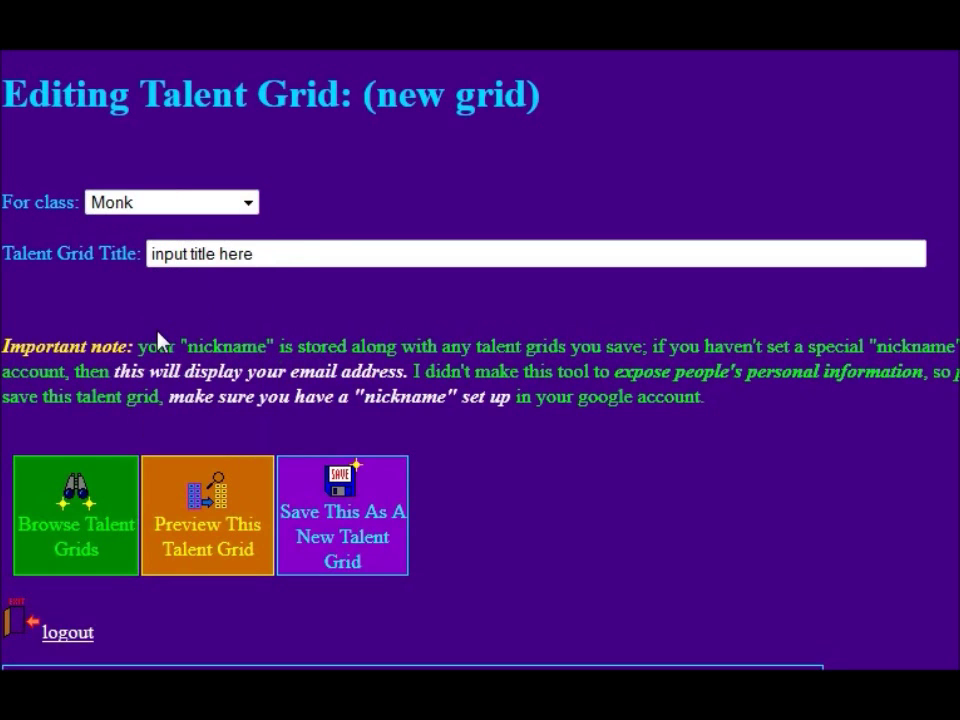
left_click(274, 253)
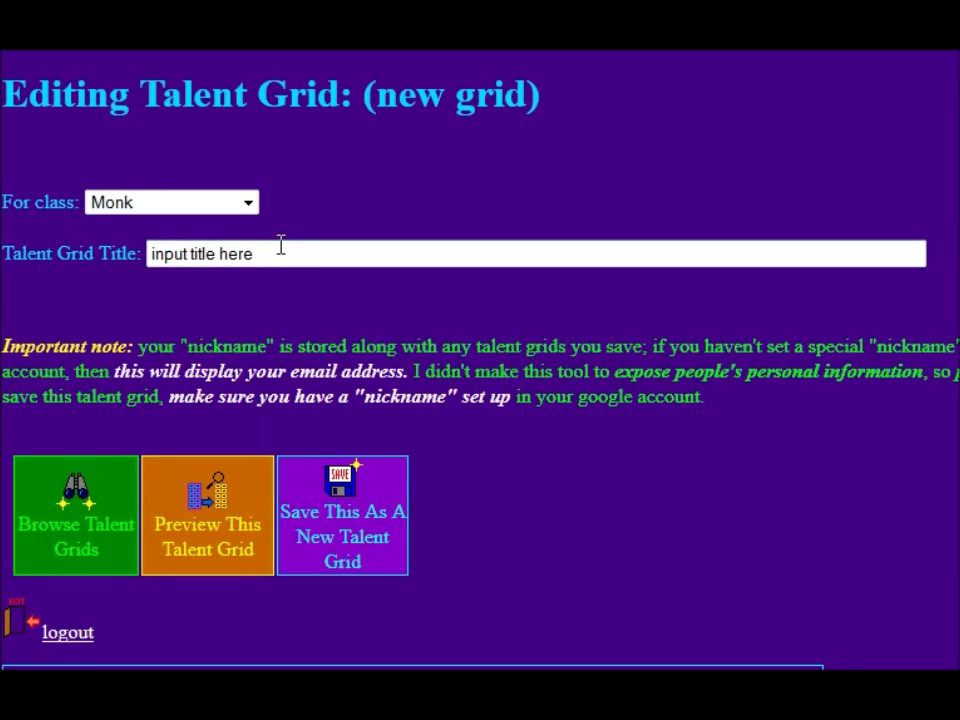
left_click(250, 205)
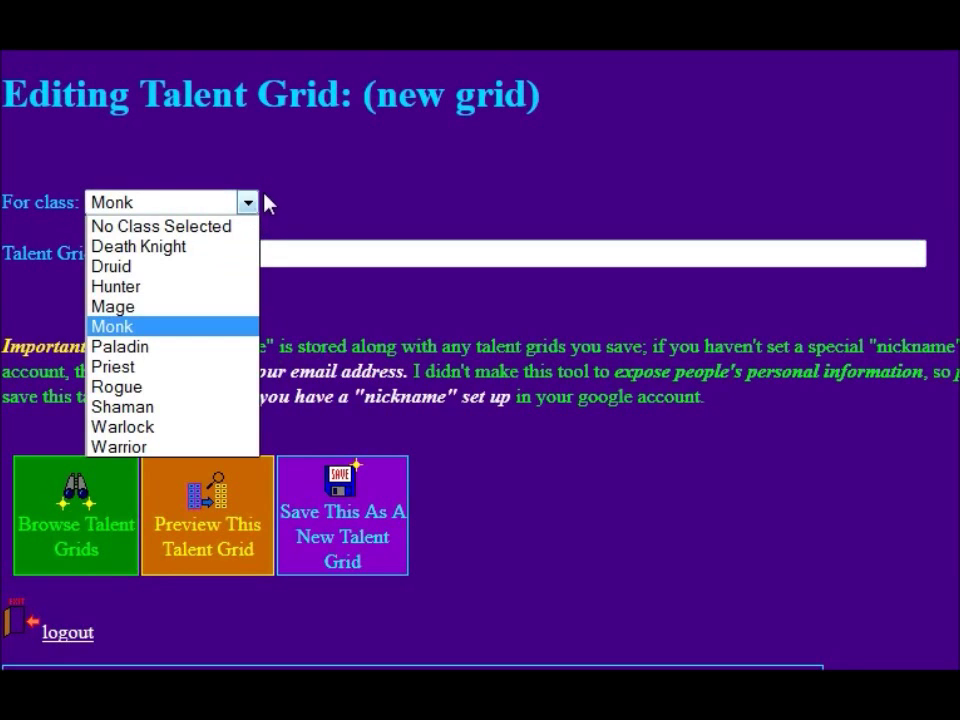
left_click(317, 249)
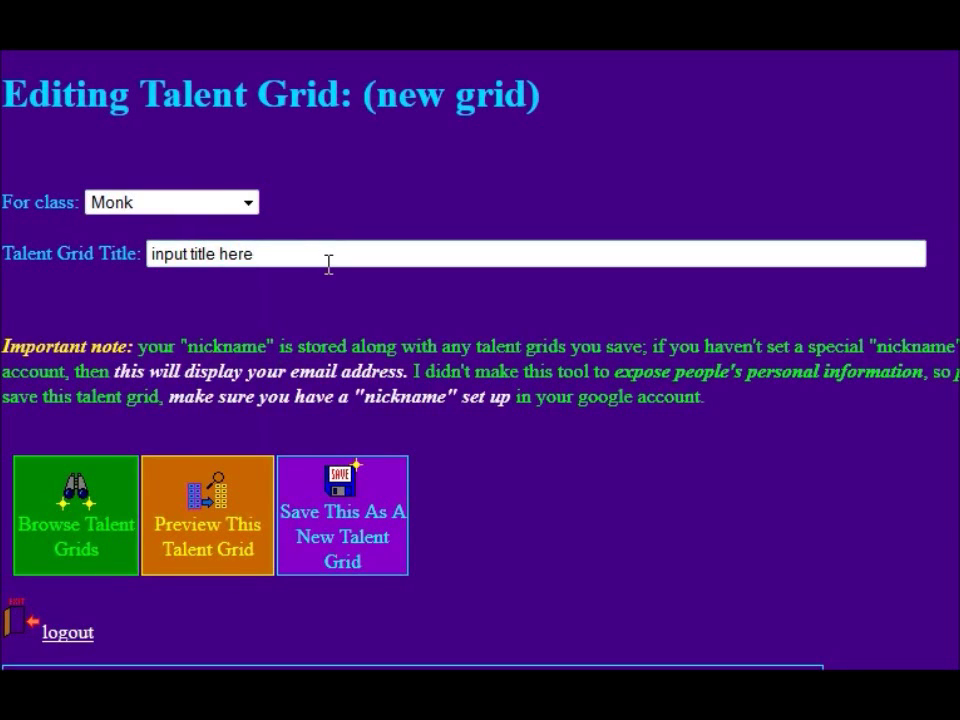
Step: Replace the placeholder title of the new grid with "possible Monk talent grid"
left_click_drag(328, 263, 141, 262)
type("possible ")
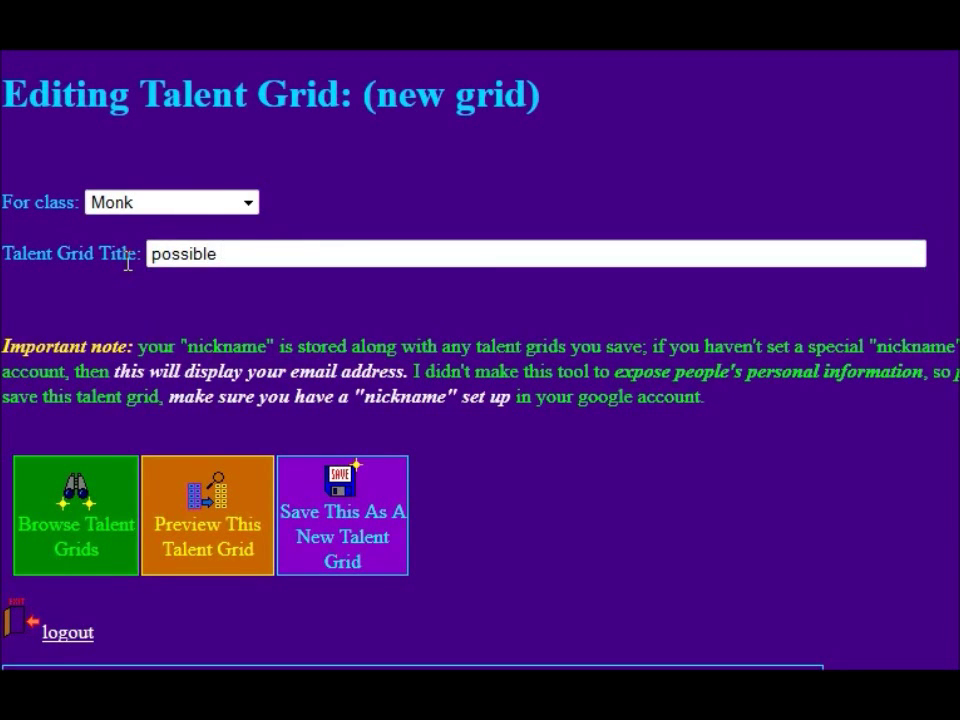
type("Monk talent grid")
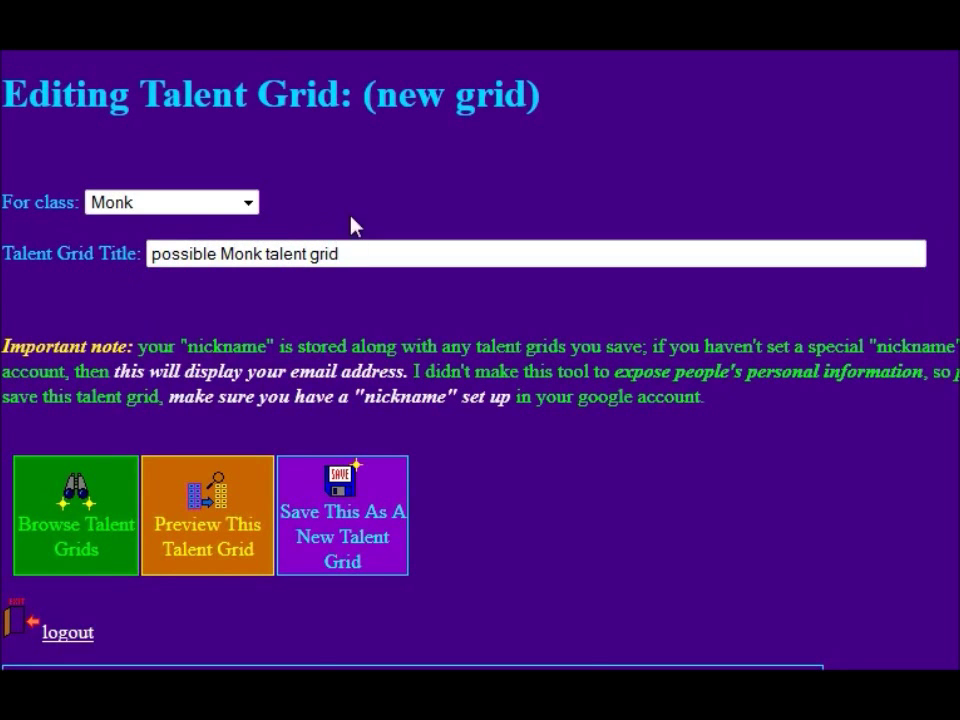
Step: Assign the clenched fist on a red background as the icon for the talent in tier 1, column 1
scroll(351, 223, "down", 5)
left_click(158, 362)
scroll(326, 192, "up", 2)
left_click(315, 165)
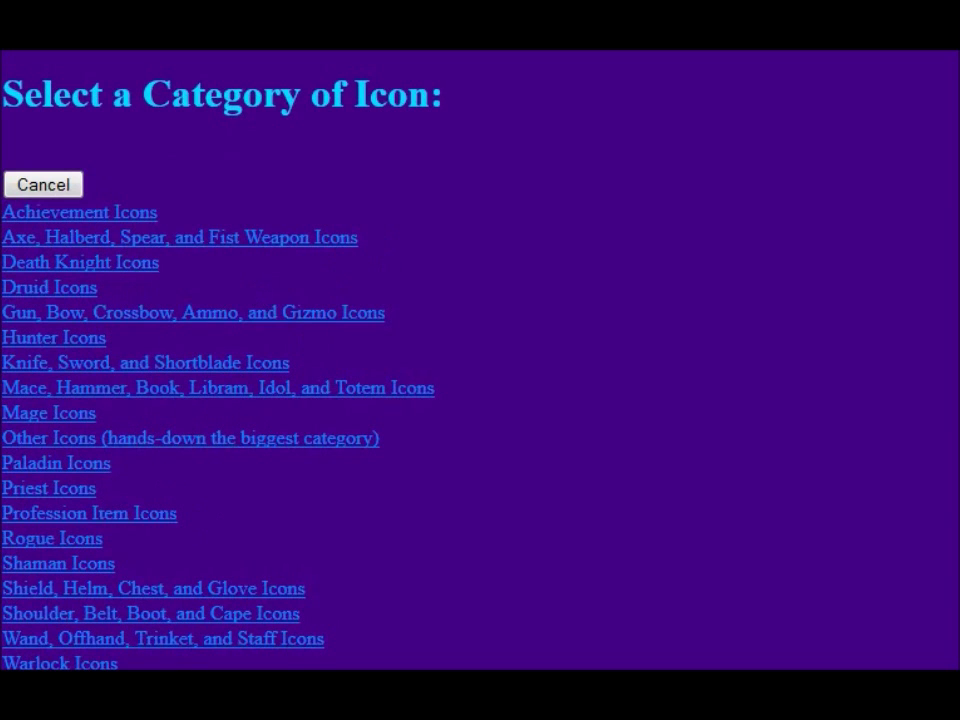
left_click(45, 688)
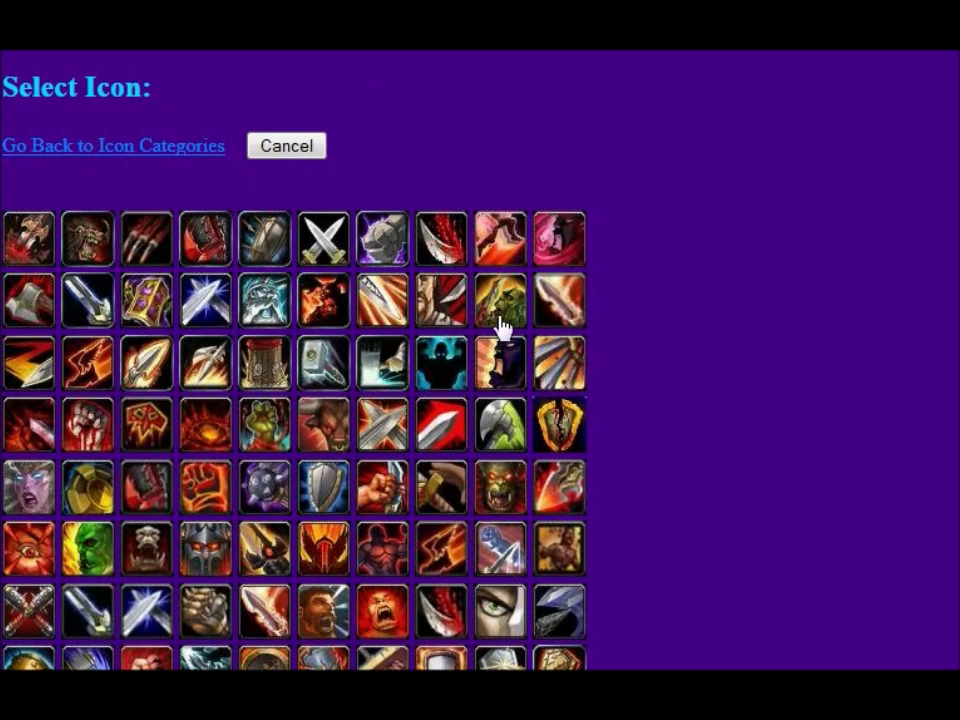
scroll(500, 300, "down", 3)
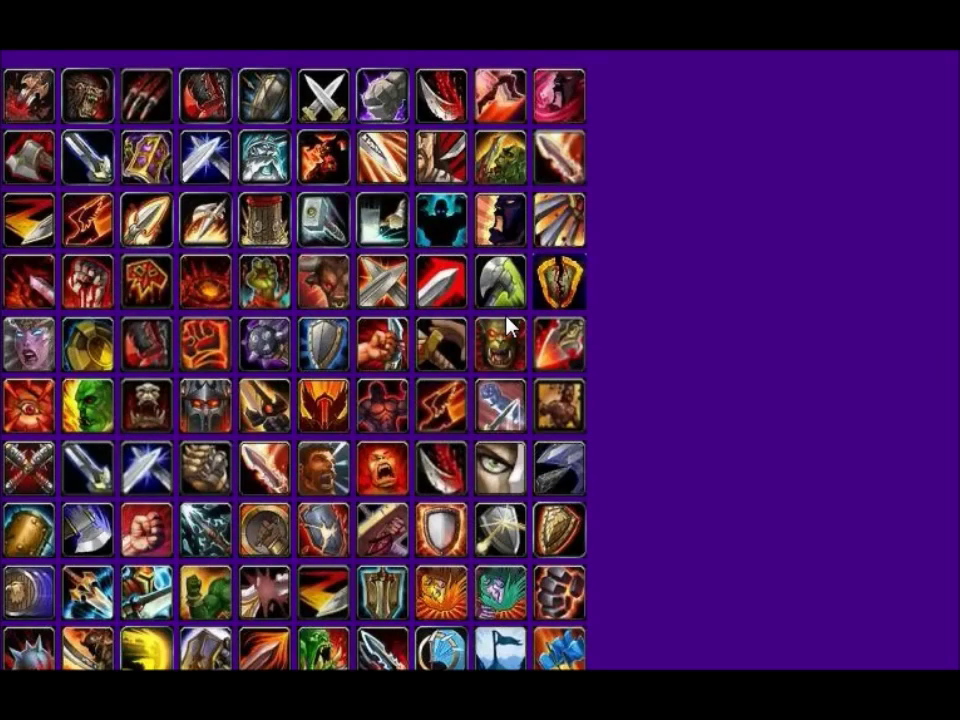
scroll(508, 327, "down", 3)
scroll(505, 330, "down", 2)
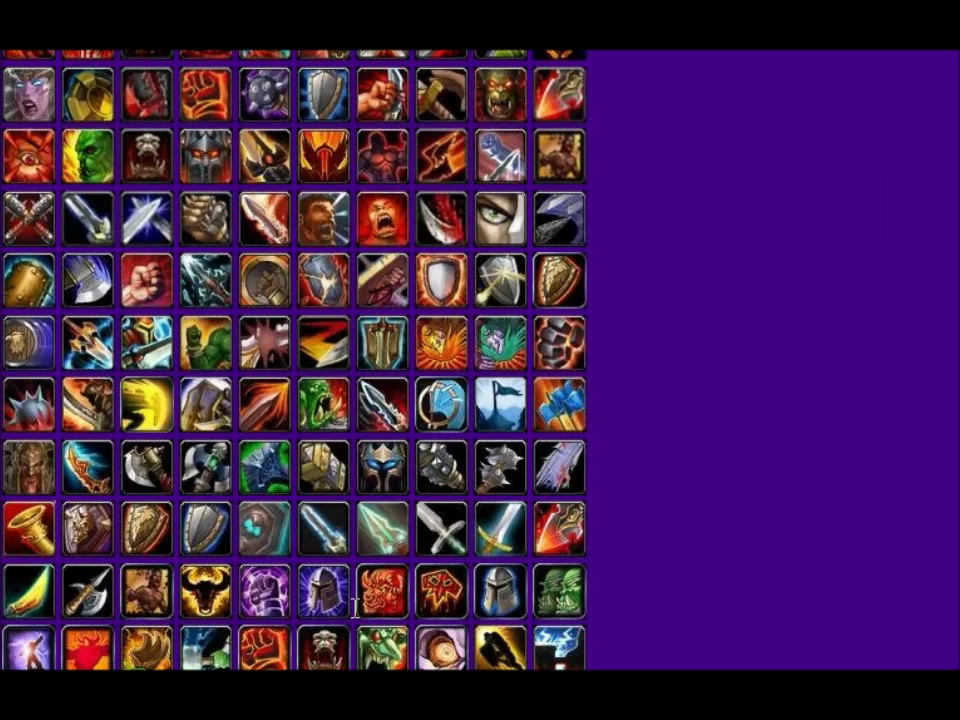
scroll(355, 605, "up", 3)
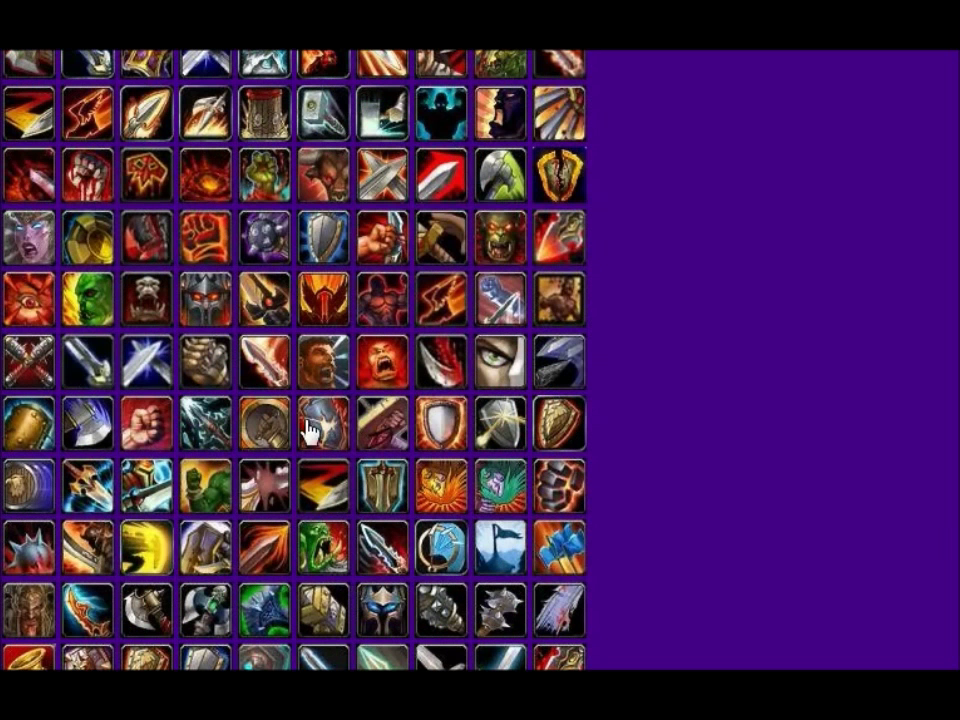
scroll(350, 400, "up", 3)
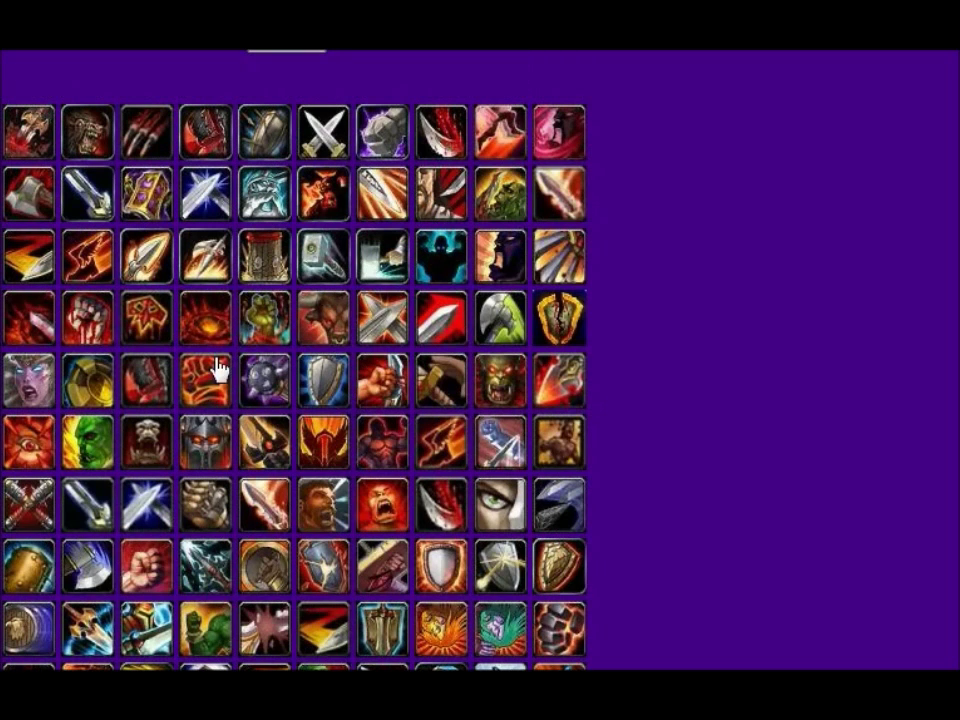
left_click(160, 566)
Step: Name the tier 1 column 1 talent "Improved Jab"
left_click(426, 222)
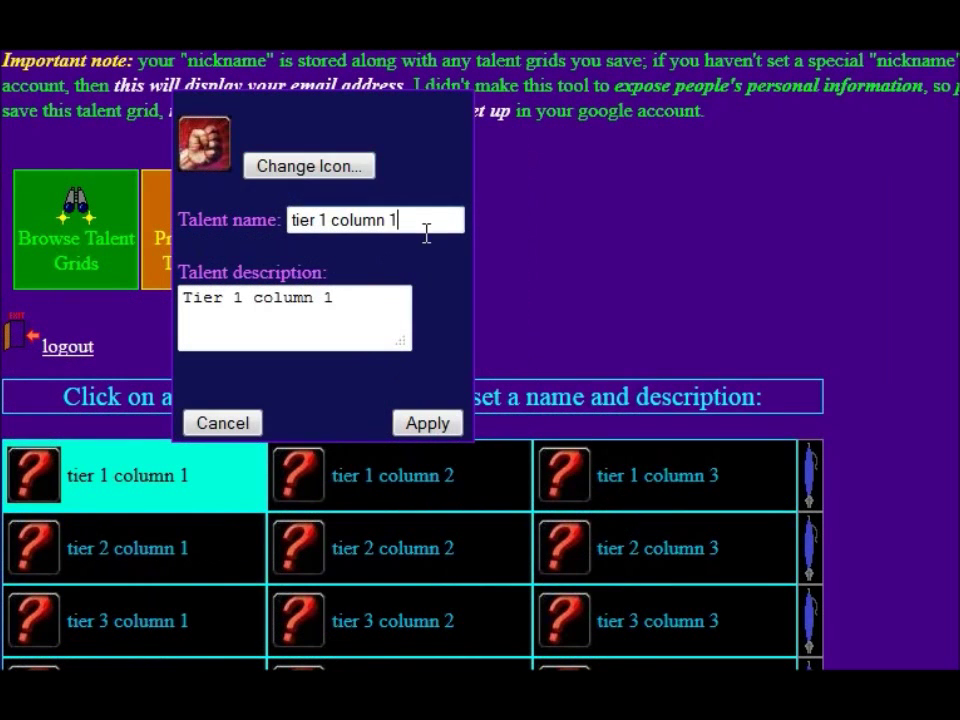
triple_click(422, 222)
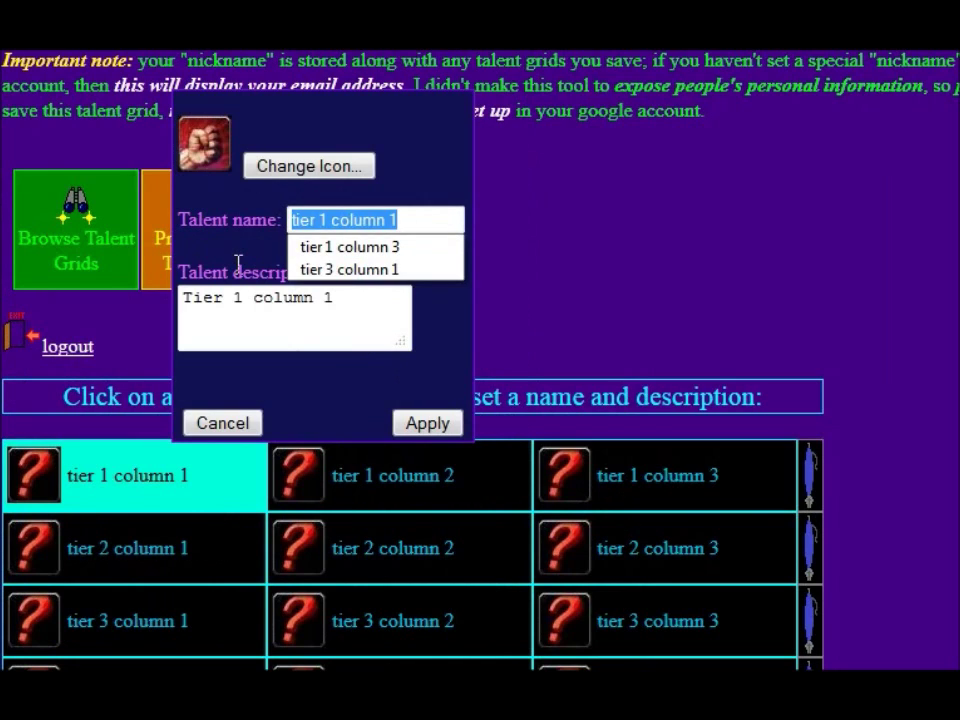
type("Improved Jab")
key("Tab")
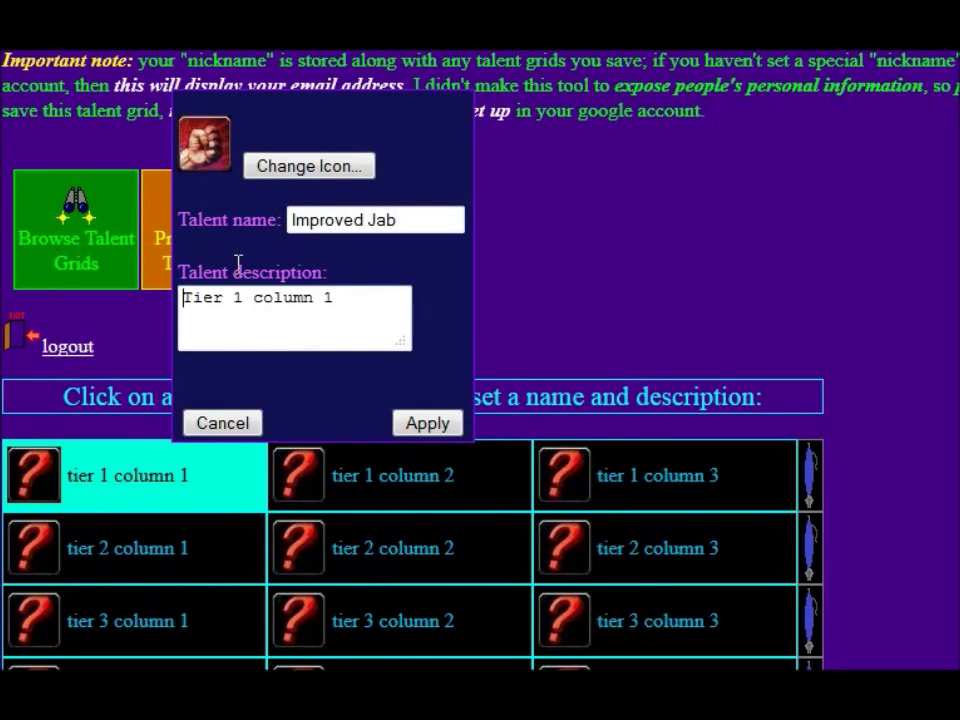
Step: Replace the Improved Jab talent's description with "Your Jab dazes the target for 4 seconds" and apply the talent's changes
key("ctrl+a")
type("Your ")
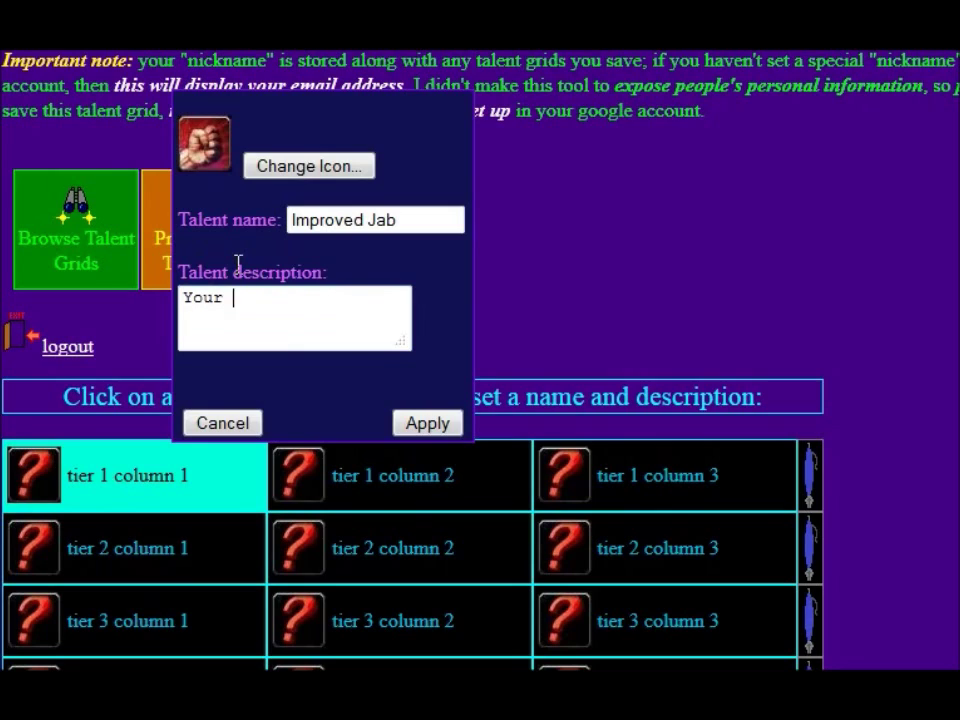
type("Jab dazes ther target")
key("ctrl+Left")
key("BackSpace")
key("BackSpace")
key("End")
type("for 4 seconds")
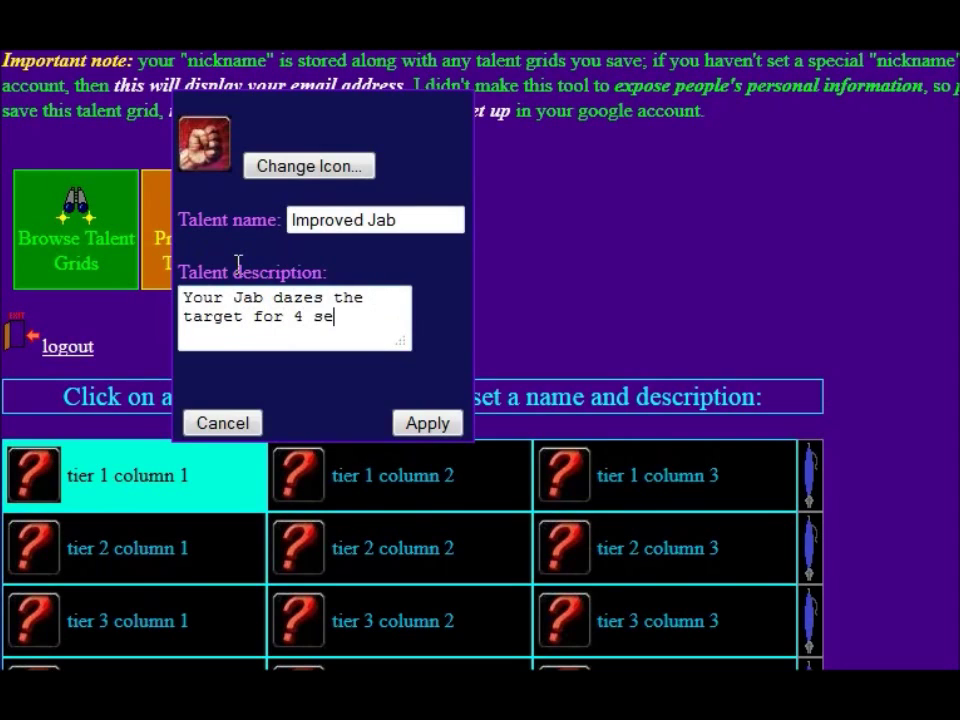
left_click(436, 430)
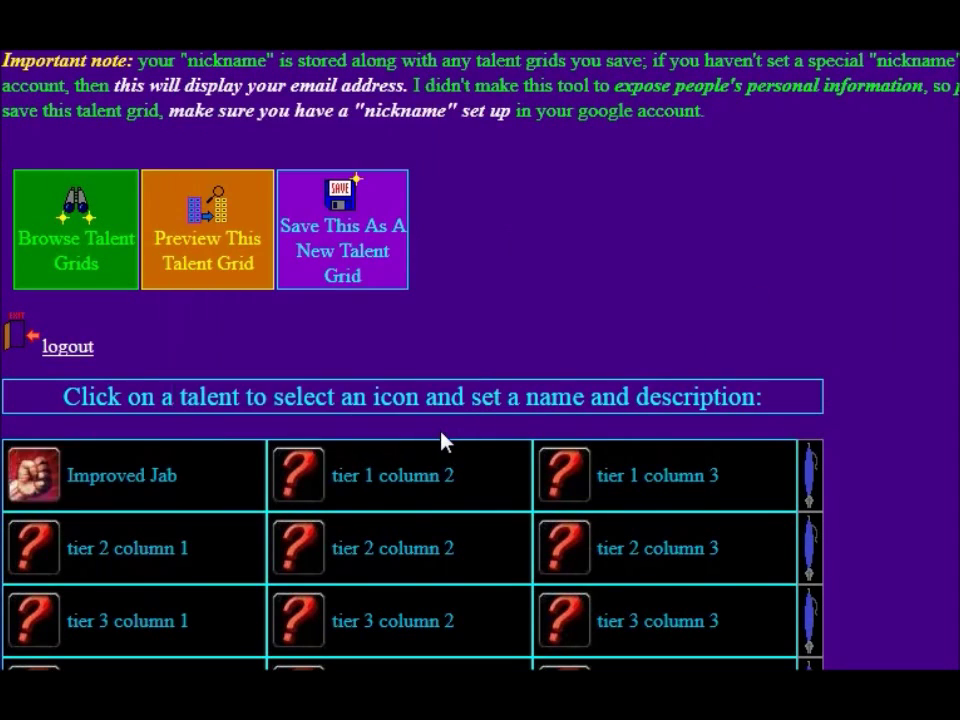
Step: Open the tier 1 column 2 talent for editing
left_click(390, 495)
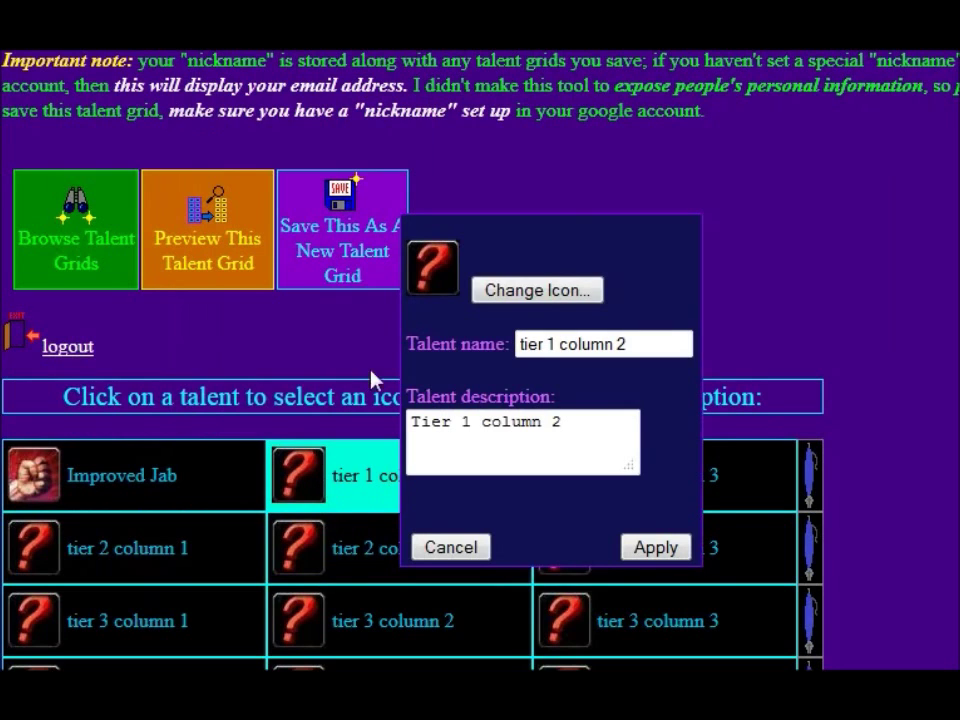